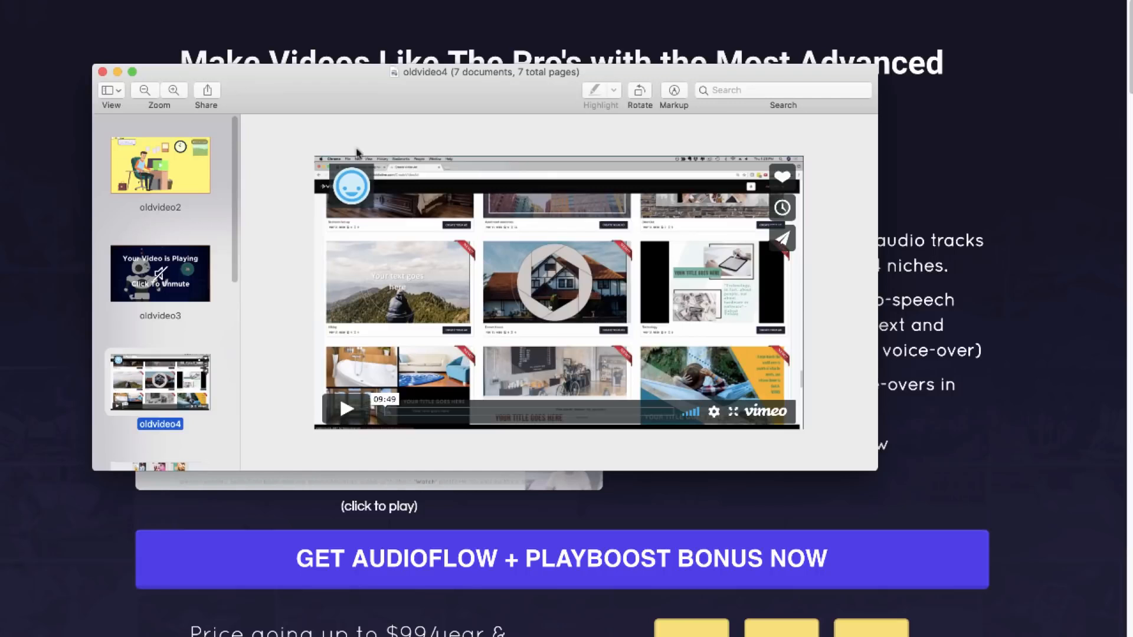
Browse the old-style video player screenshots from oldvideo5 through oldvideo7 and on to oldvideo1.png.
key("Down")
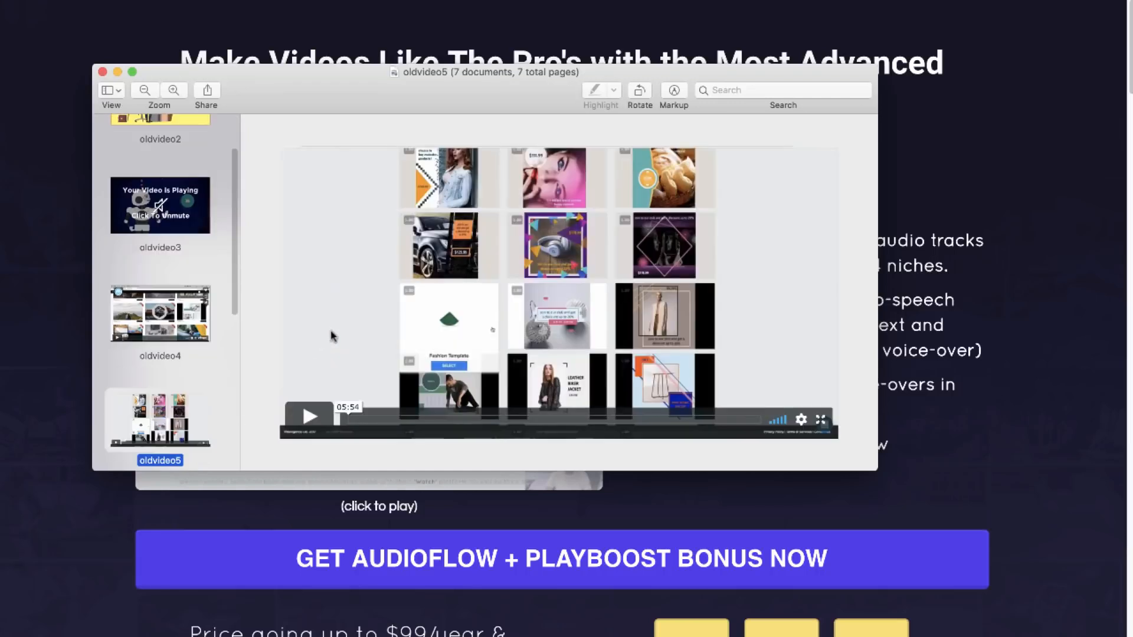
key("Down")
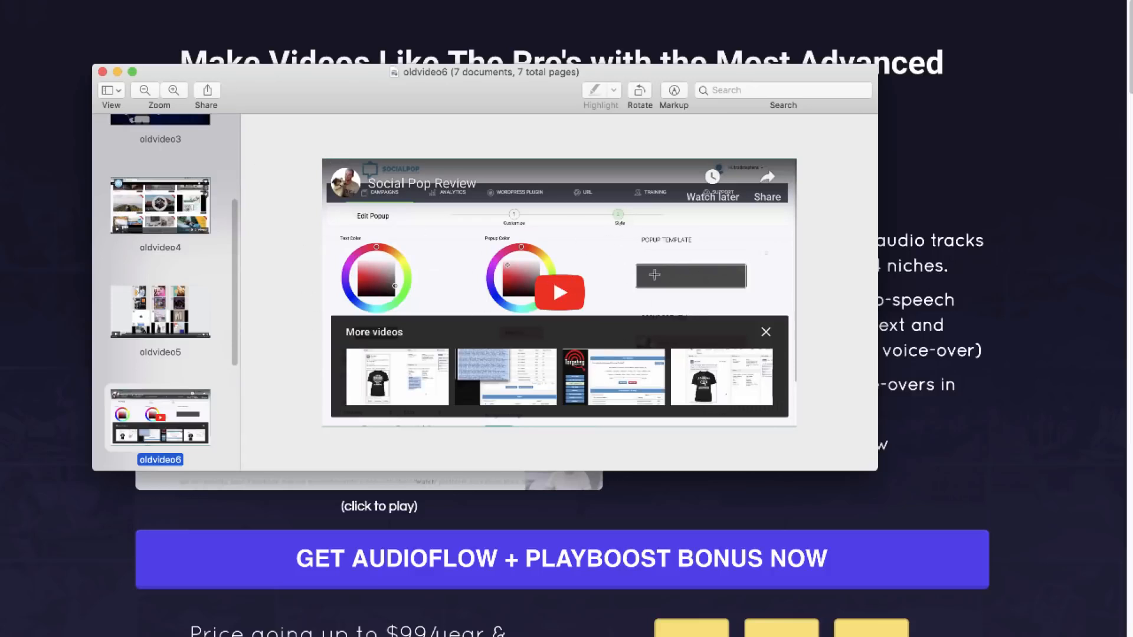
key("Down")
key("Up")
key("Down")
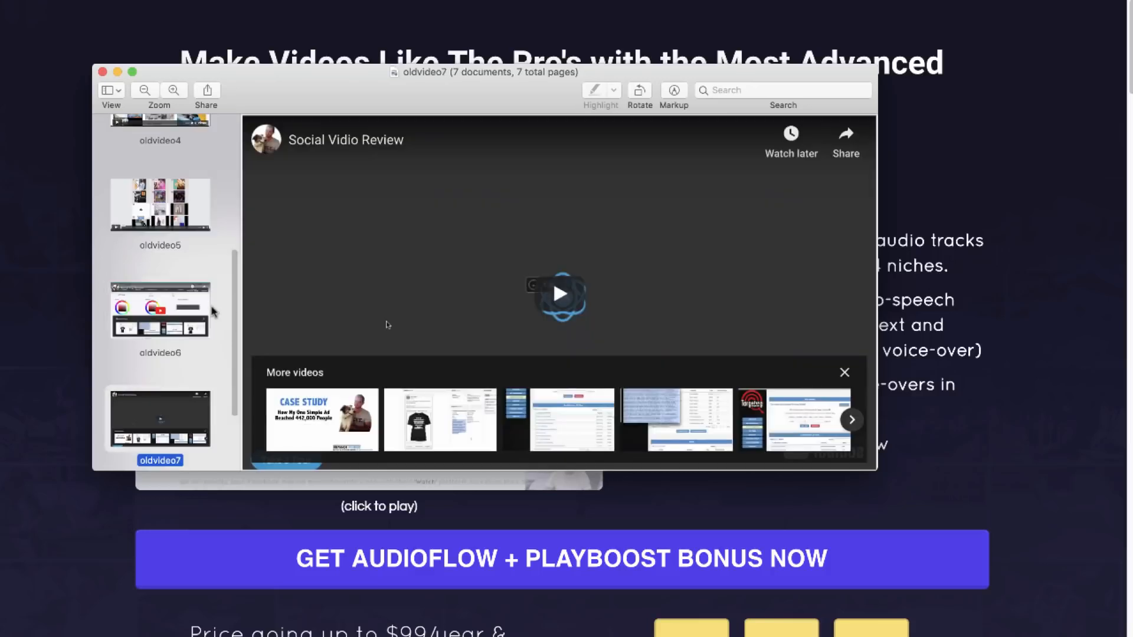
left_click(137, 299)
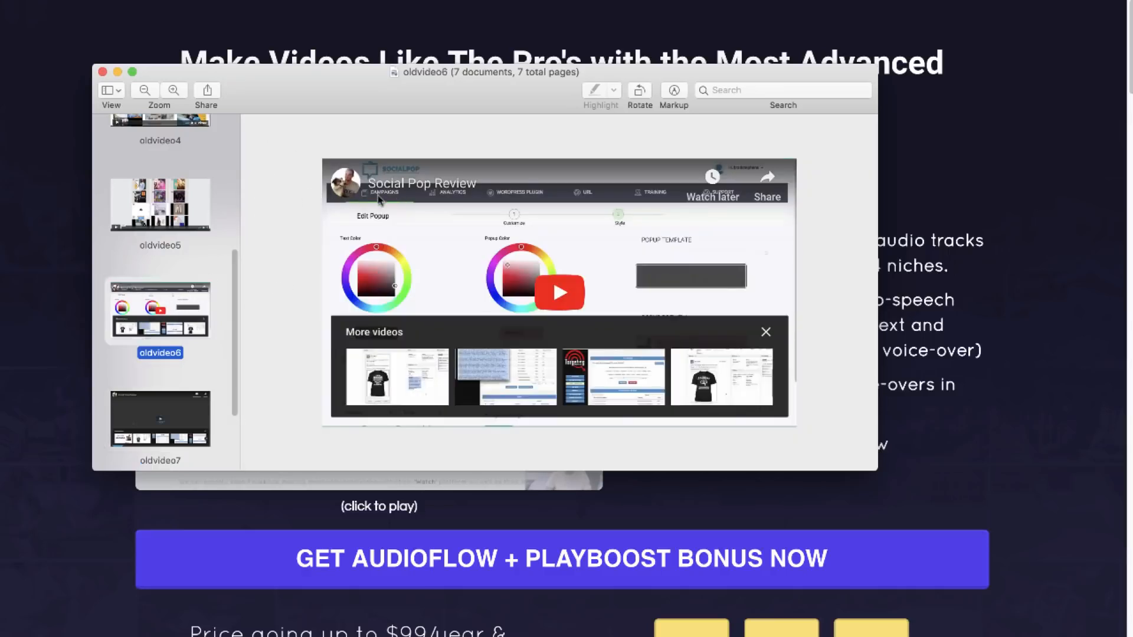
key("Down")
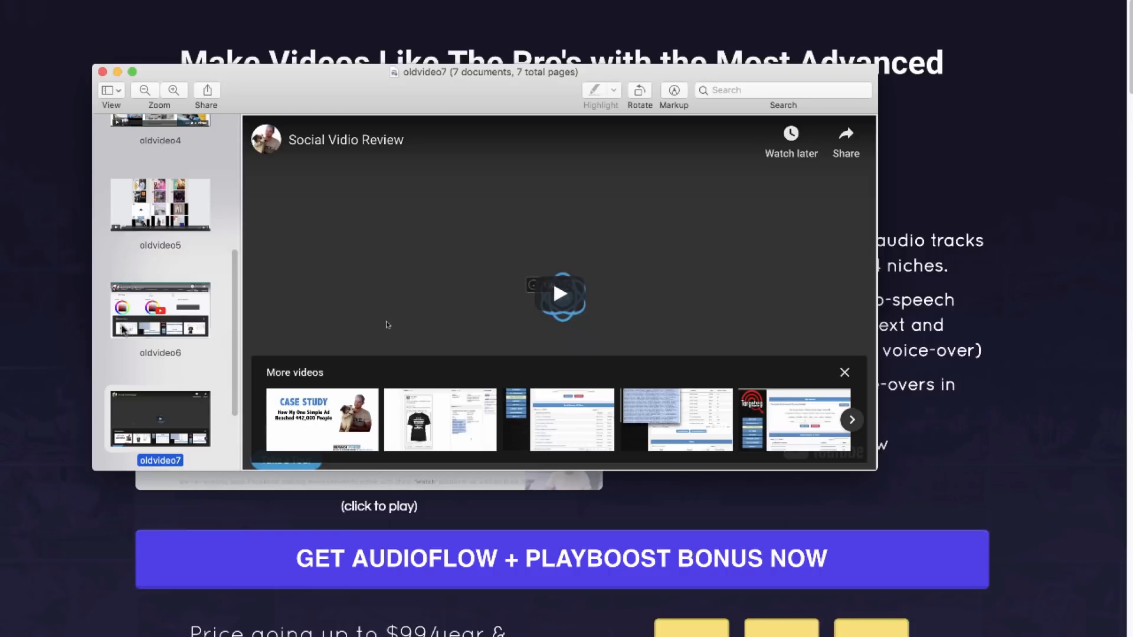
key("Down")
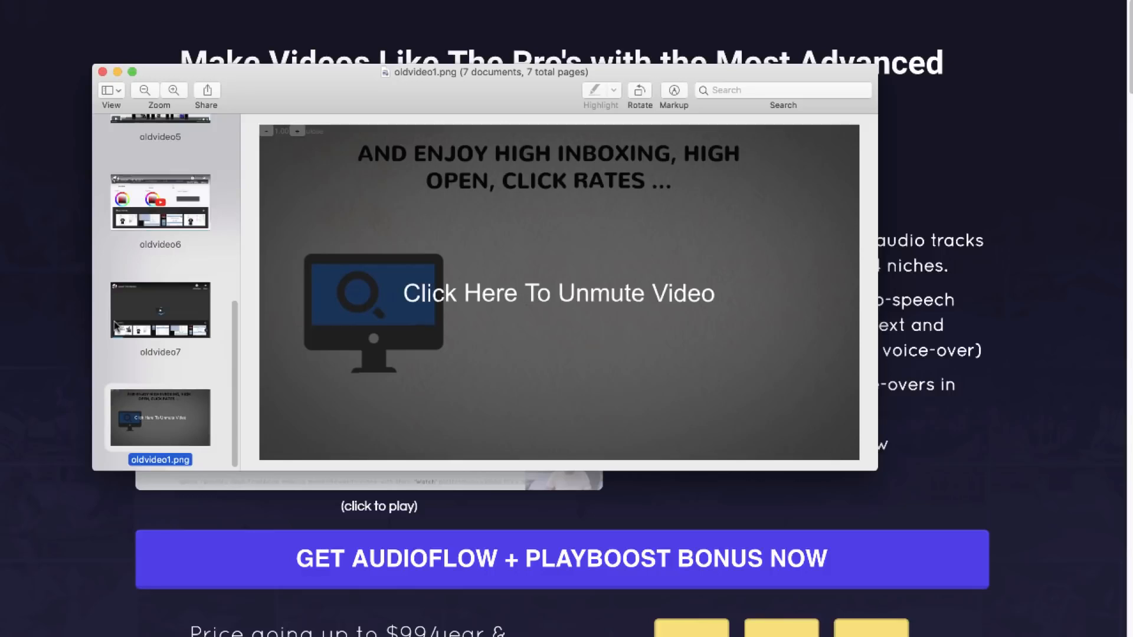
Revisit oldvideo7, oldvideo6, oldvideo4, oldvideo1.png and oldvideo2 to compare their play and unmute prompts, and return to the web page.
left_click(174, 300)
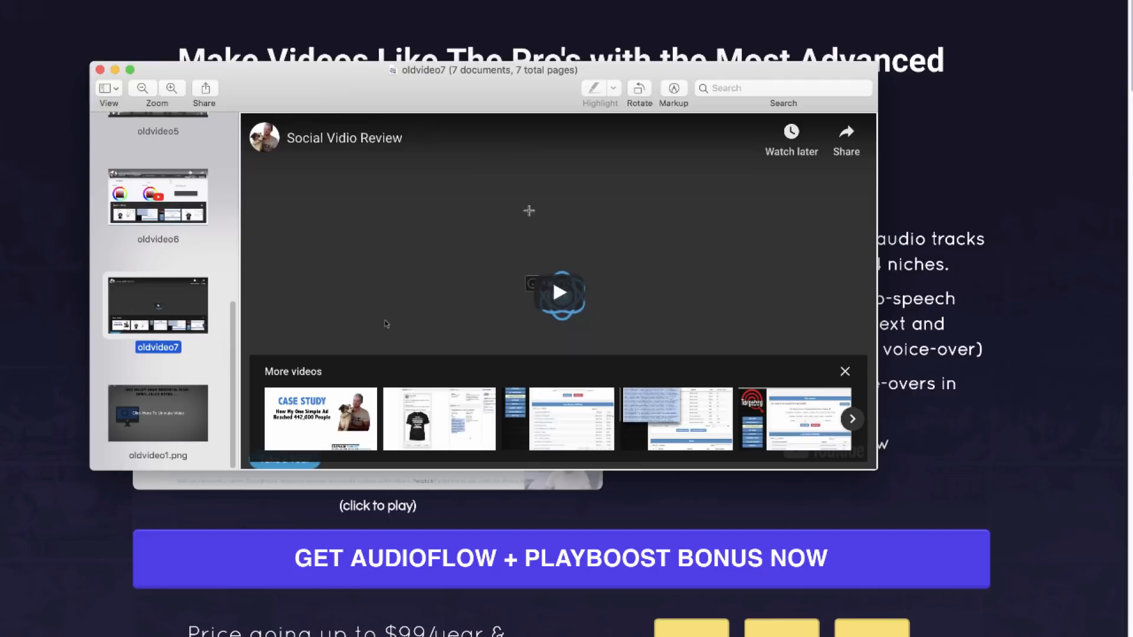
left_click(164, 230)
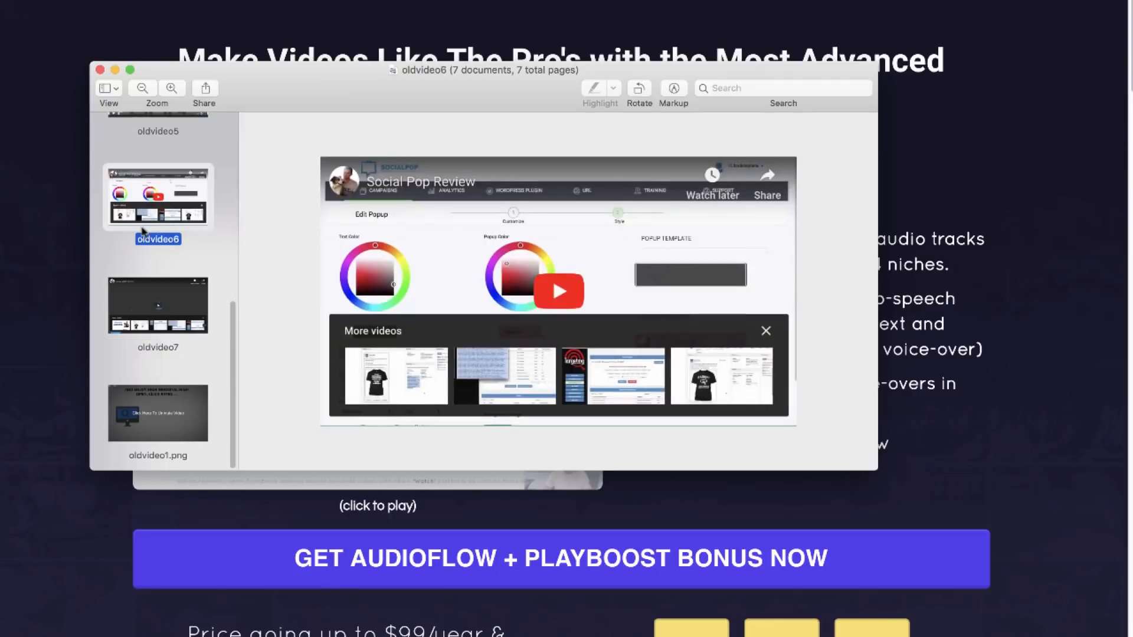
scroll(281, 276, "up", 5)
left_click(182, 264)
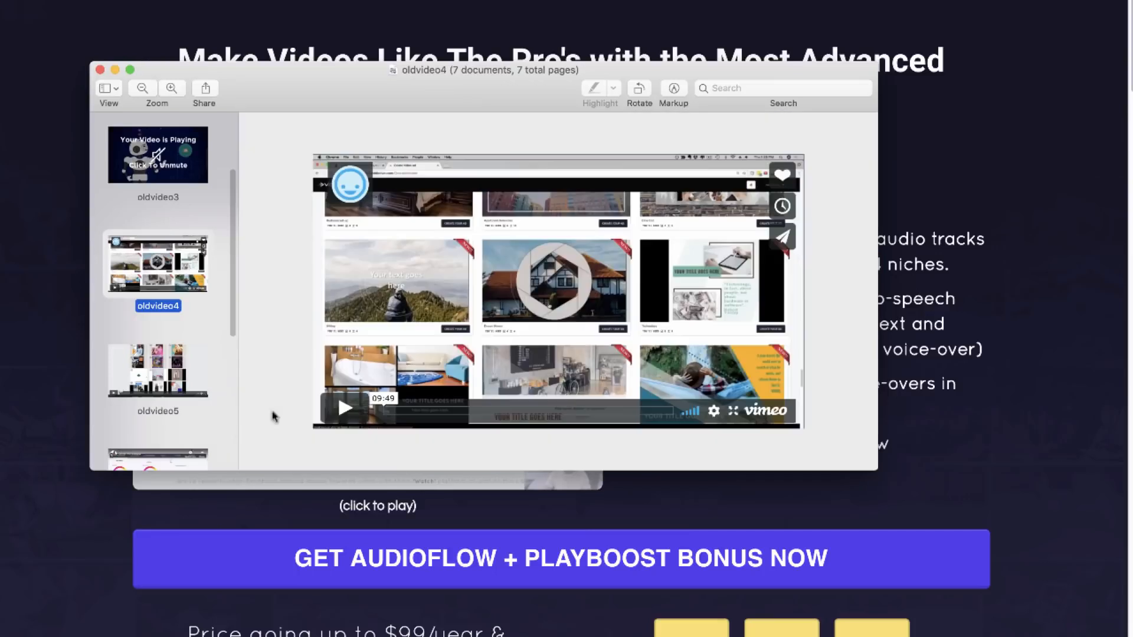
scroll(168, 295, "down", 5)
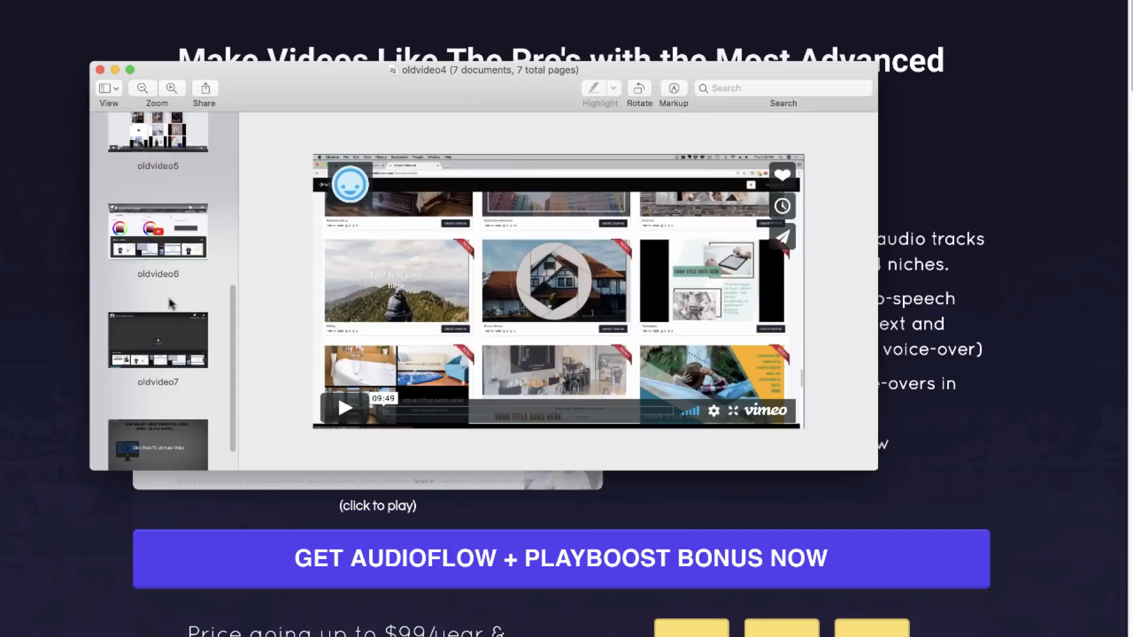
left_click(146, 416)
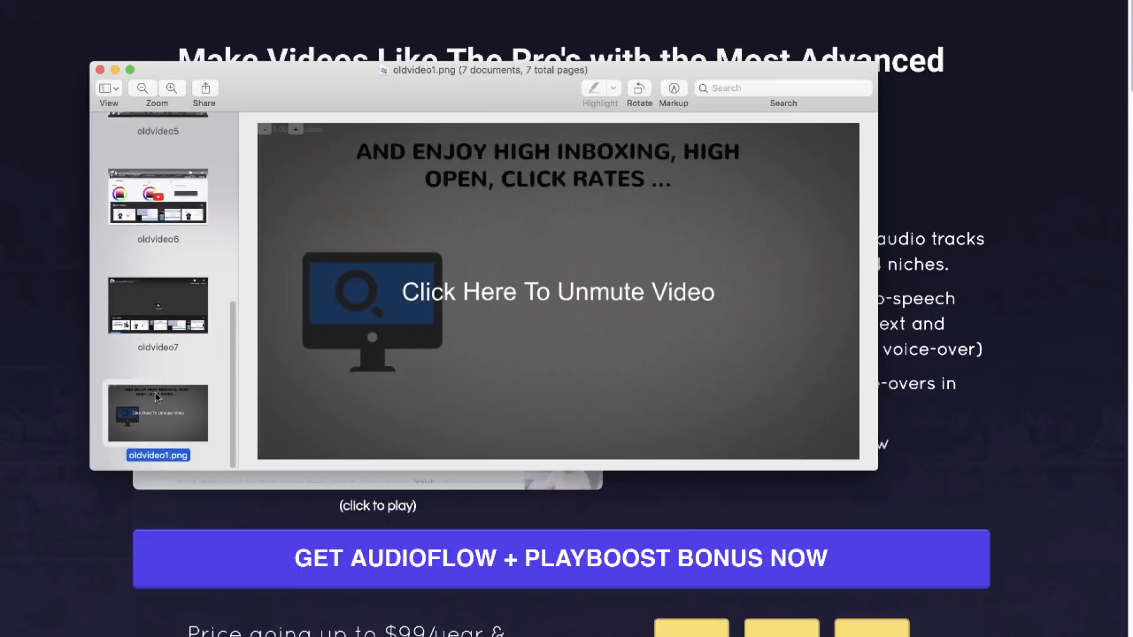
left_click(177, 319)
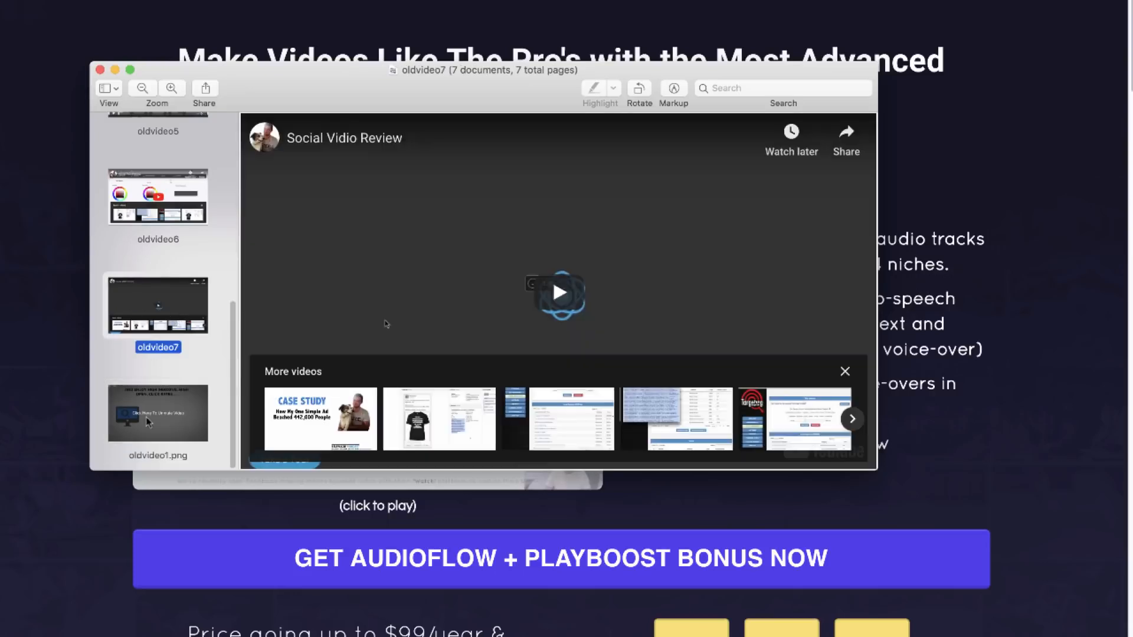
scroll(184, 377, "up", 2)
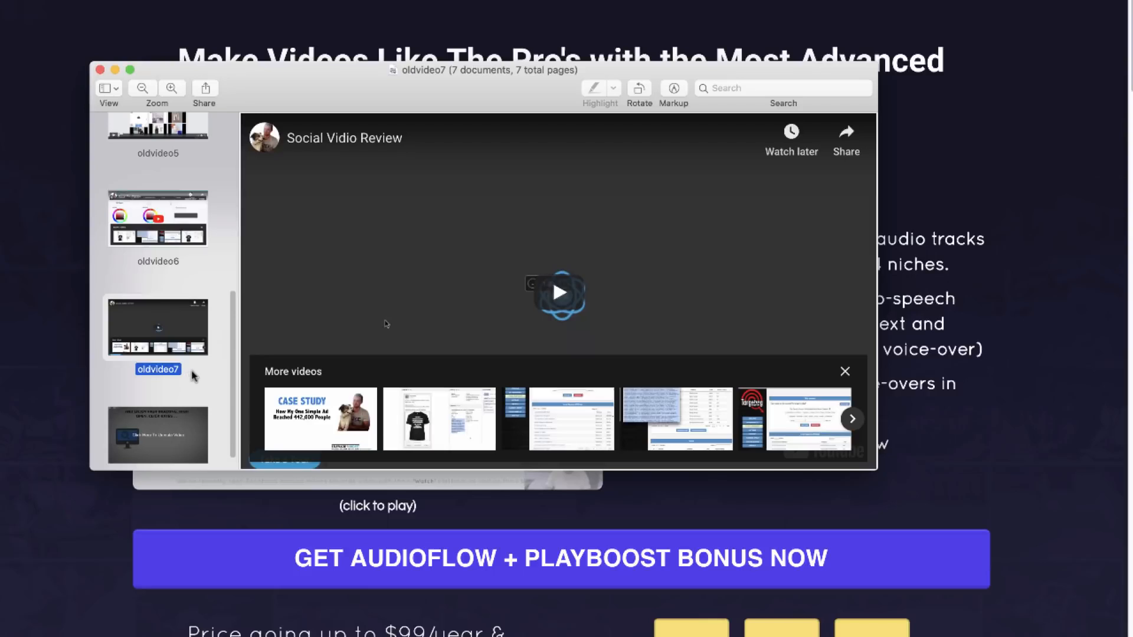
scroll(197, 374, "up", 4)
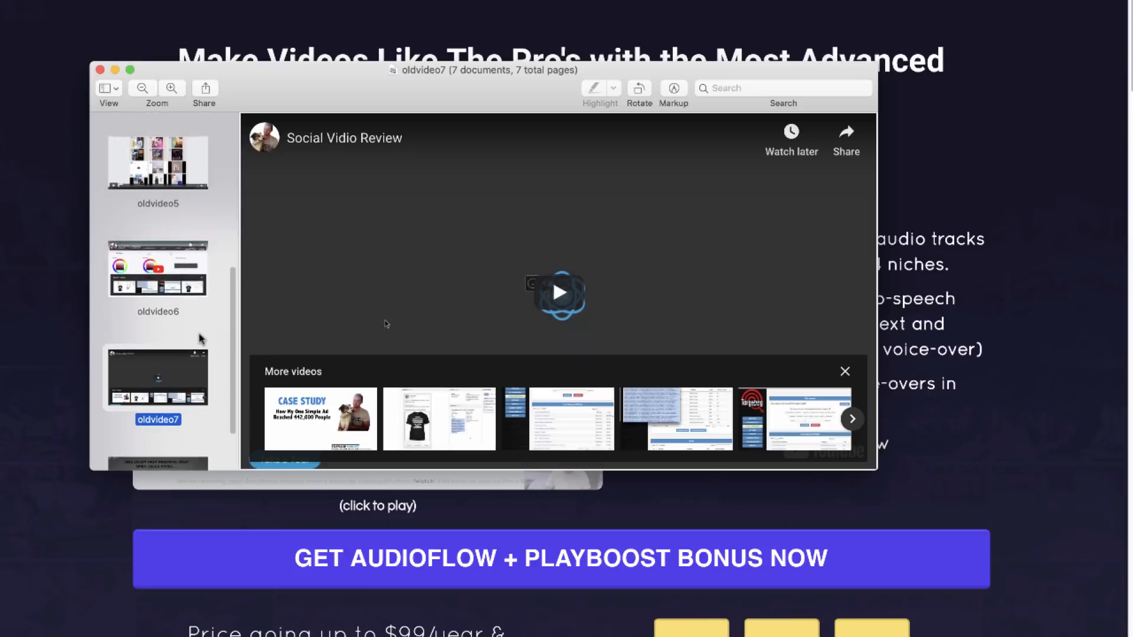
scroll(208, 329, "up", 10)
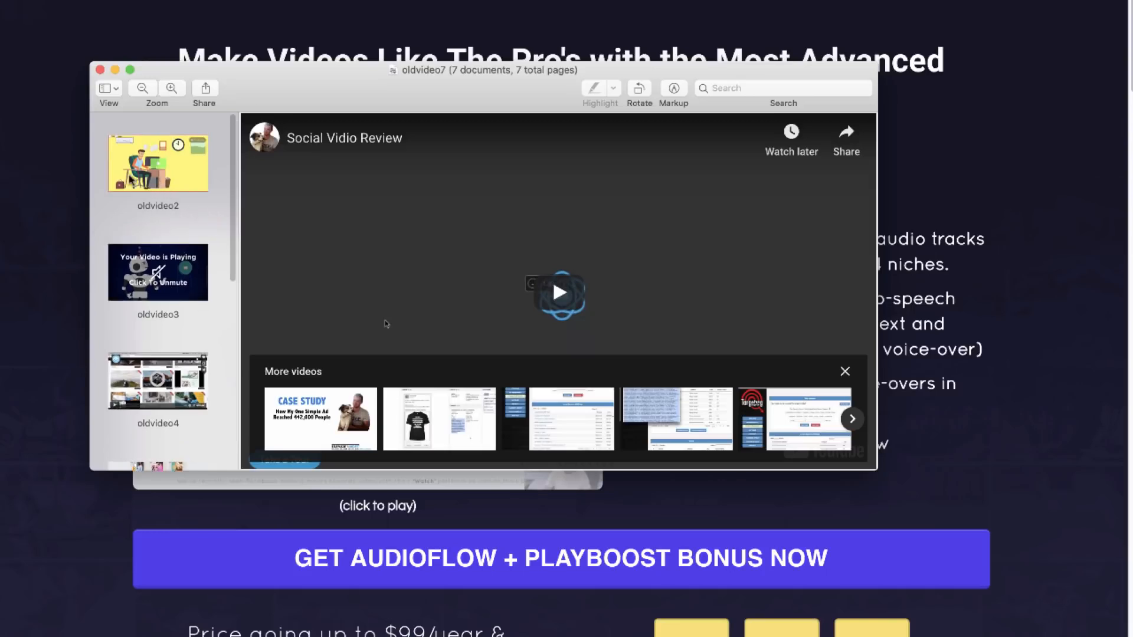
left_click(133, 181)
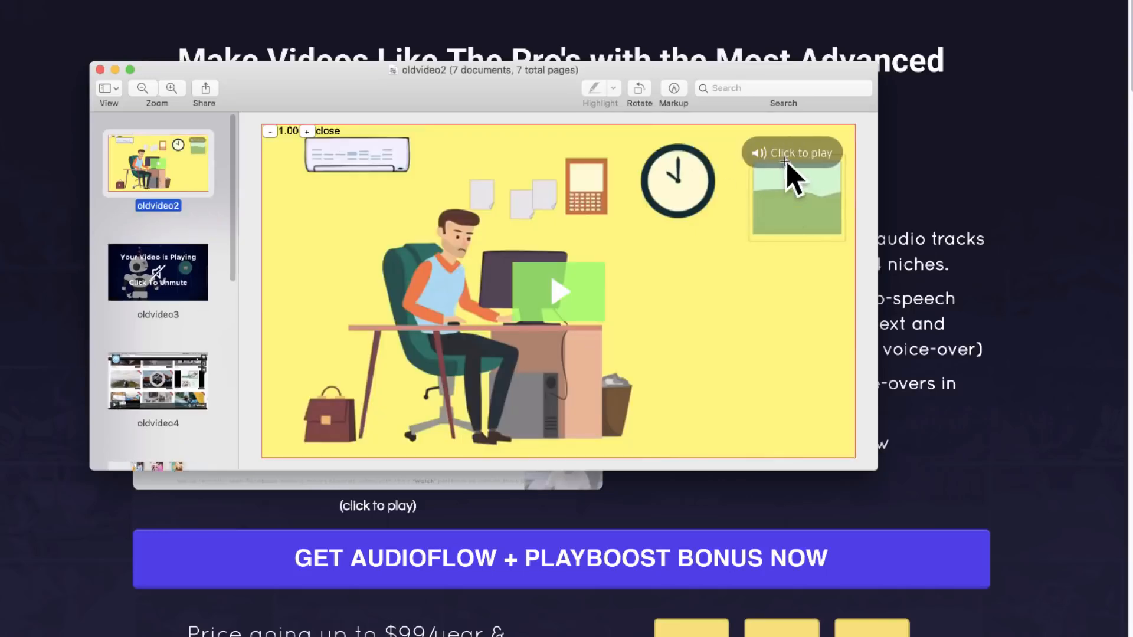
left_click(900, 175)
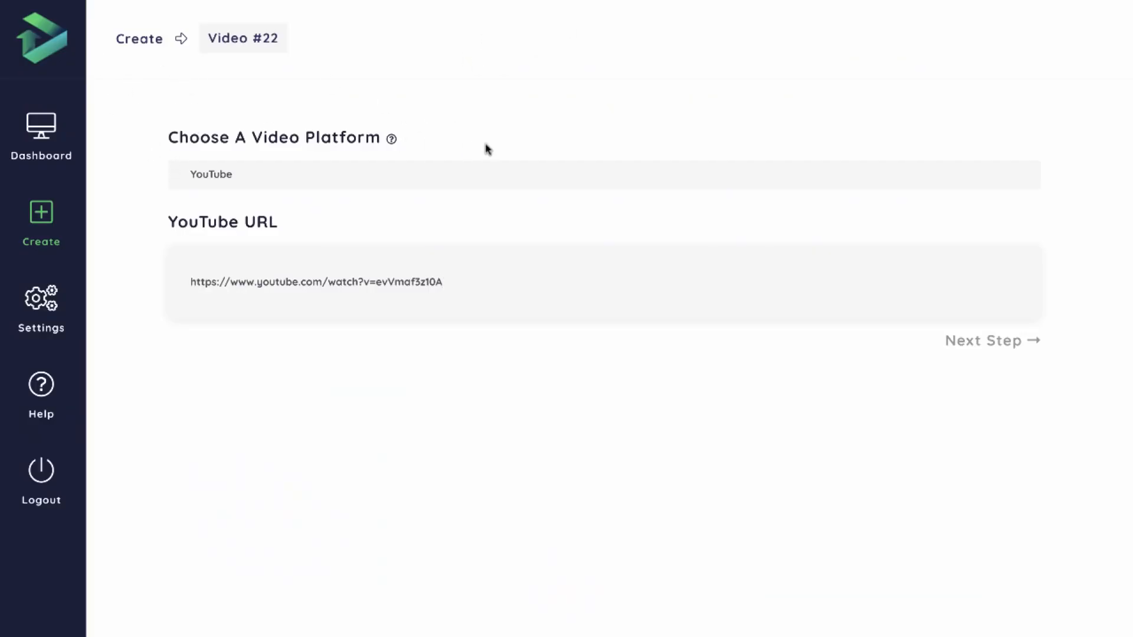
Continue to the editor with YouTube as the video platform and the existing video URL, and check the video thumbnail options.
left_click(205, 178)
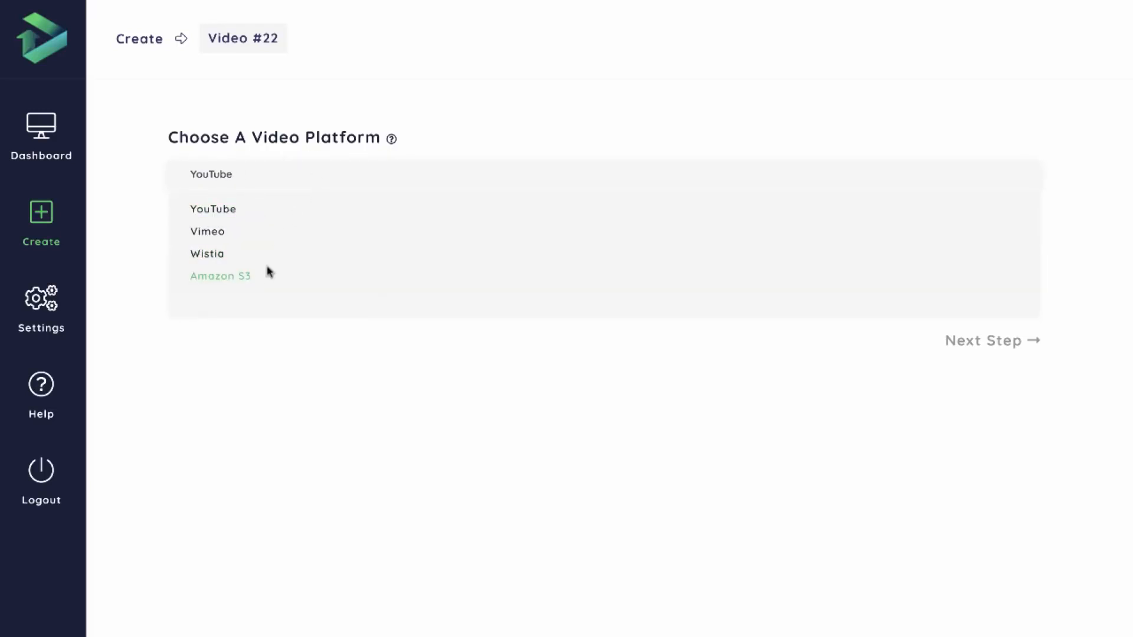
left_click(414, 417)
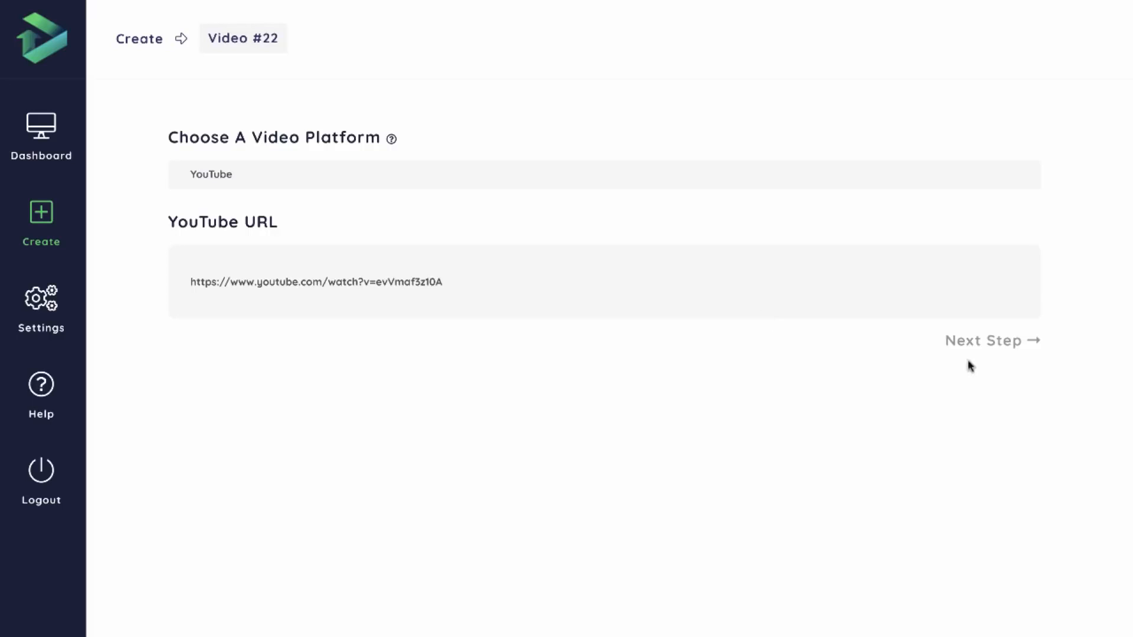
left_click(980, 345)
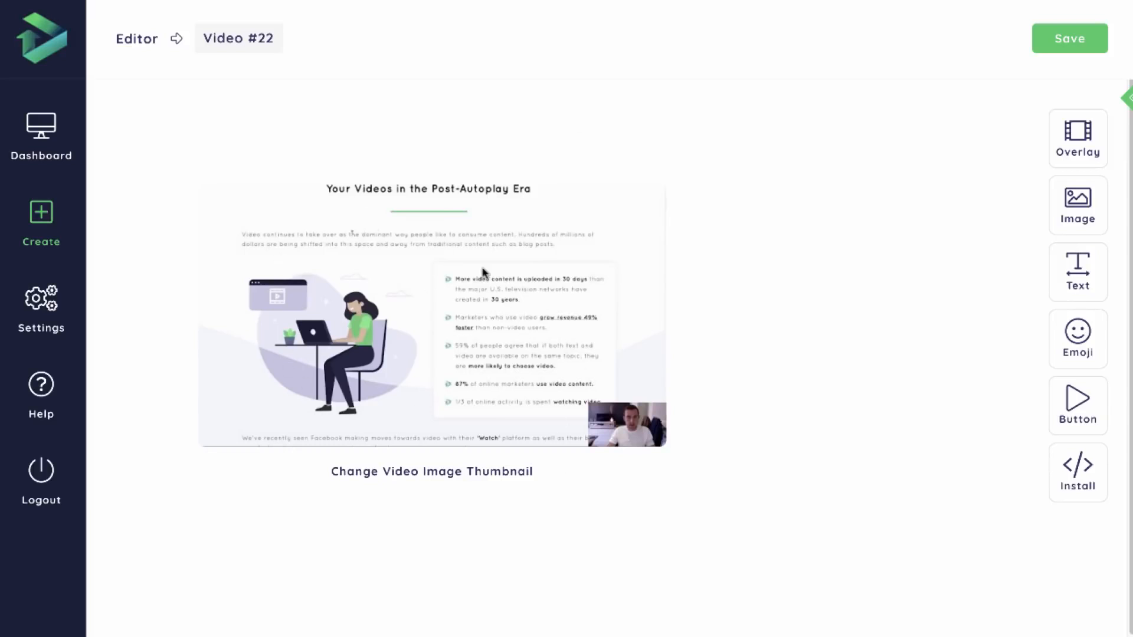
left_click(470, 477)
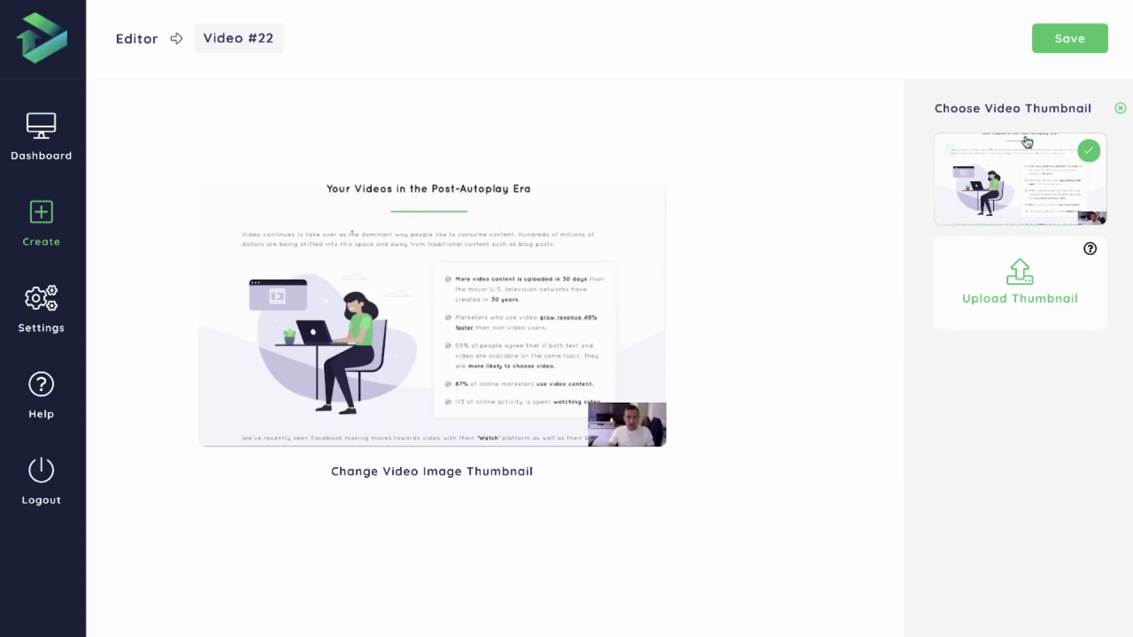
left_click(1117, 109)
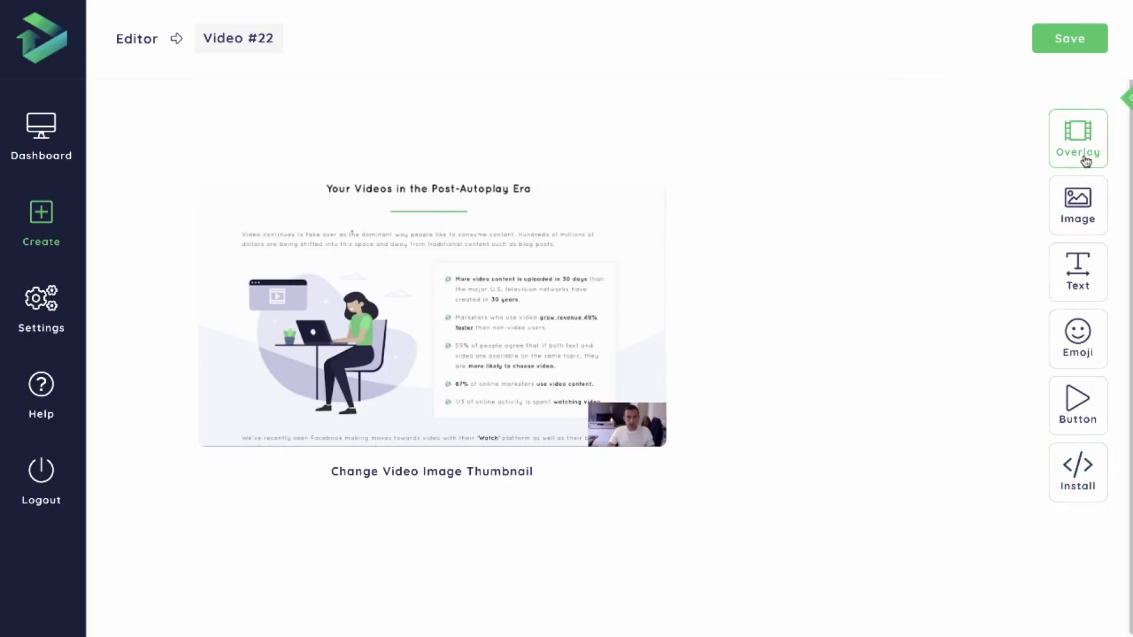
Add a solid overlay over the video thumbnail and look through the available overlay patterns.
left_click(1075, 147)
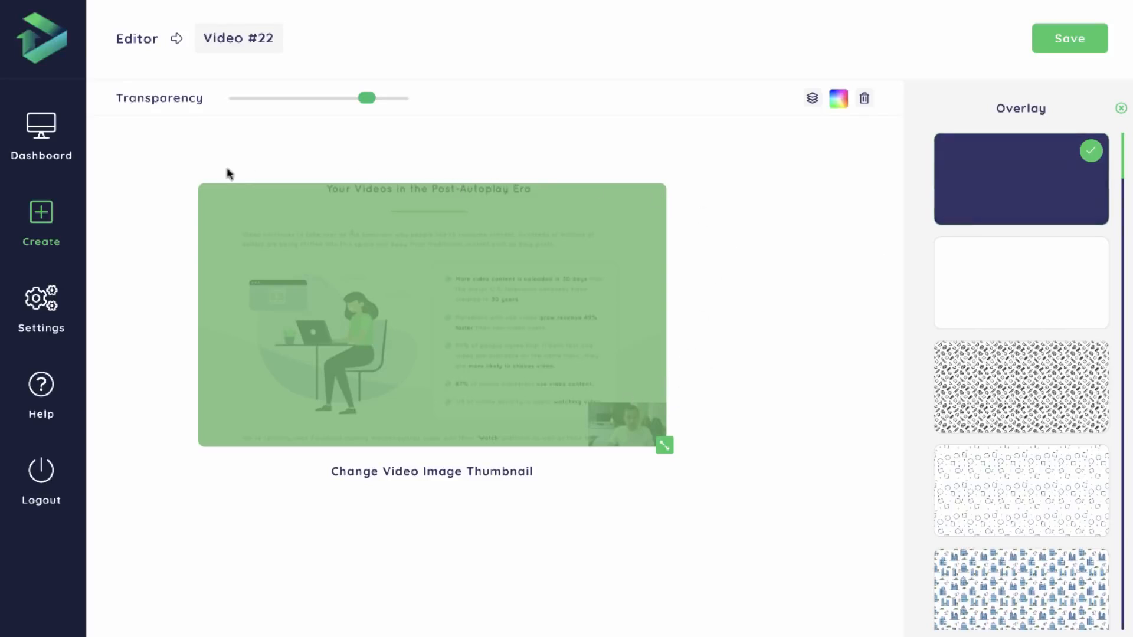
scroll(989, 250, "down", 8)
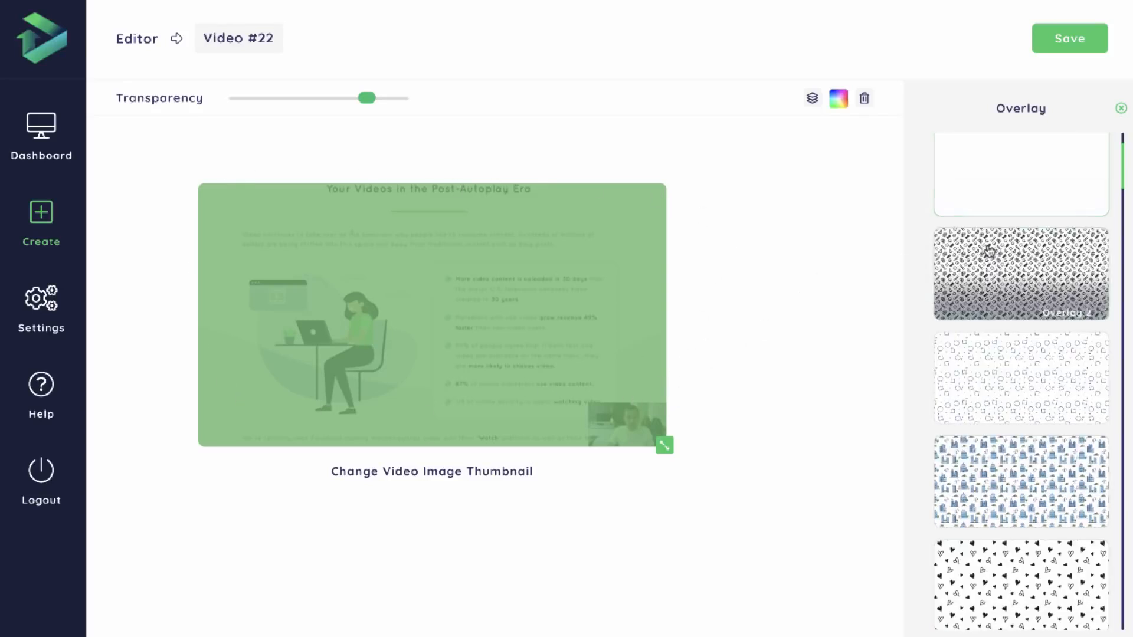
scroll(989, 250, "down", 10)
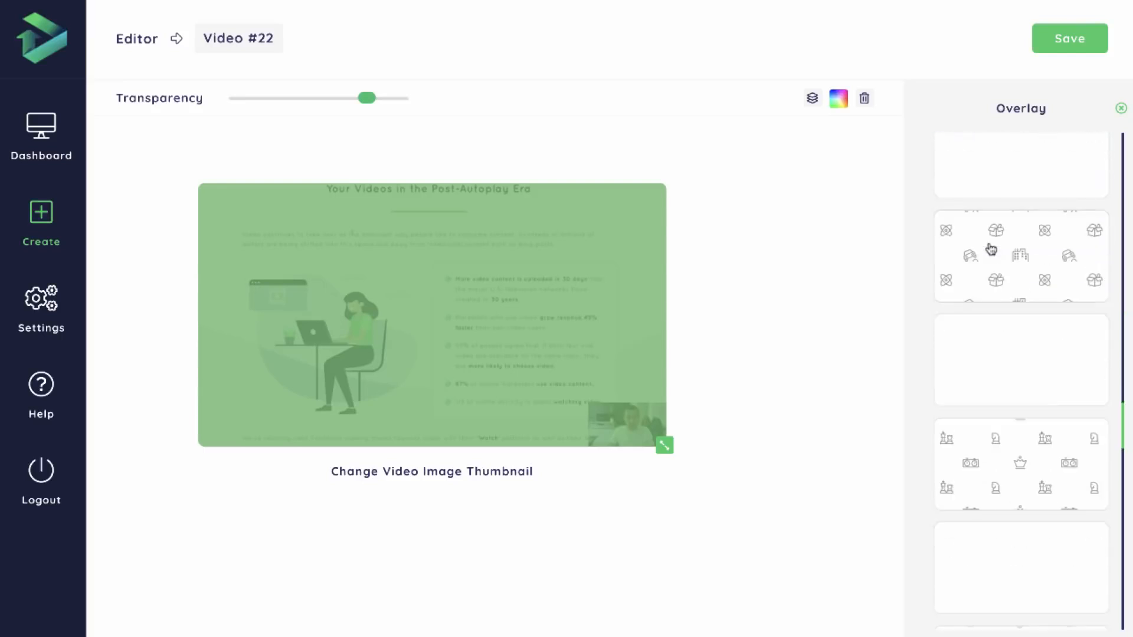
scroll(1000, 256, "down", 3)
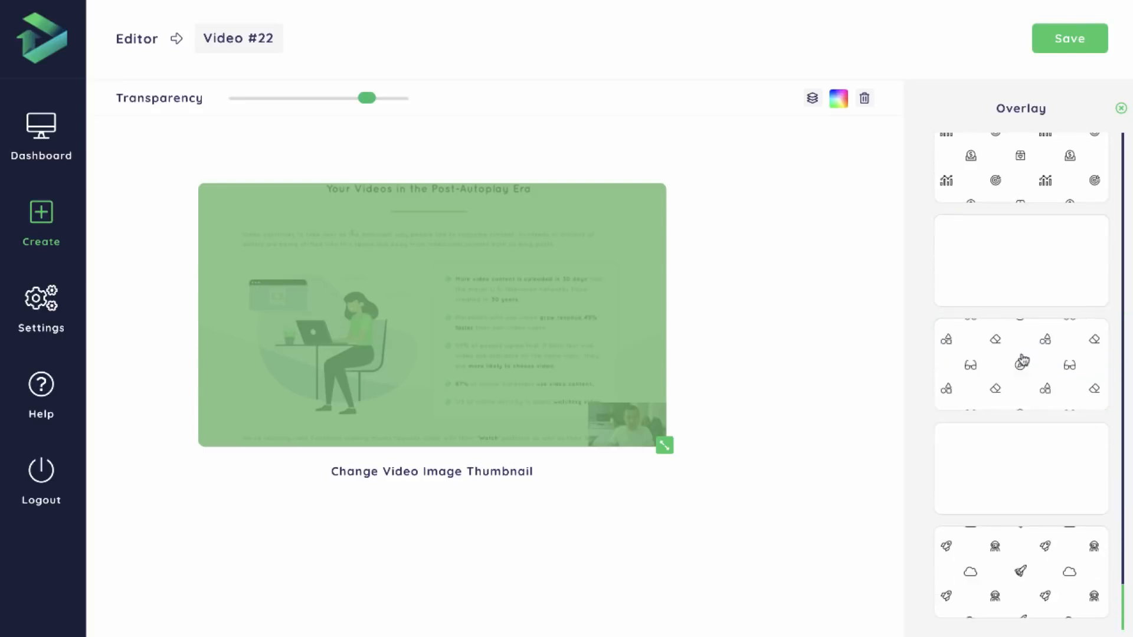
Try the white rocket-and-cloud pattern as the overlay, and switch back to the solid overlay.
left_click(983, 508)
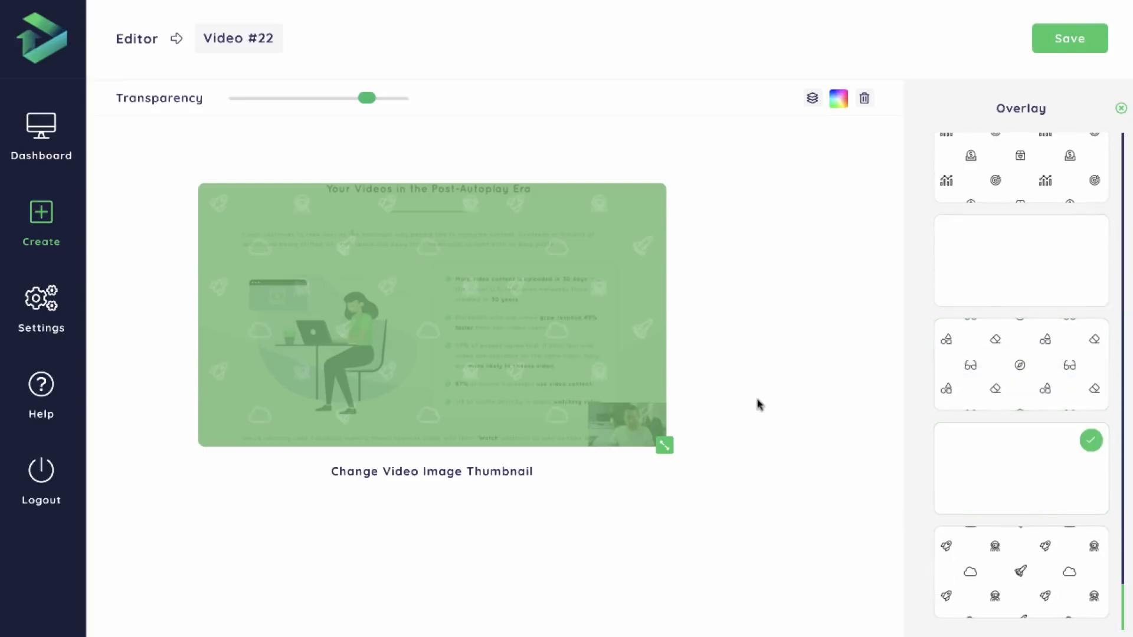
scroll(1027, 413, "up", 10)
scroll(1052, 326, "up", 1)
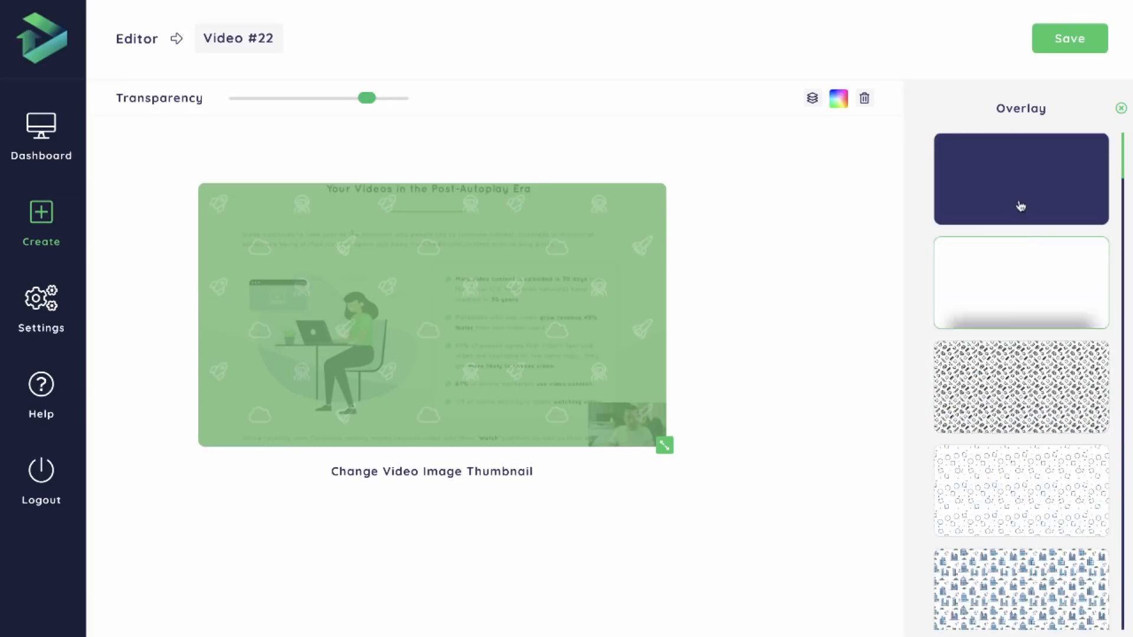
left_click(1022, 206)
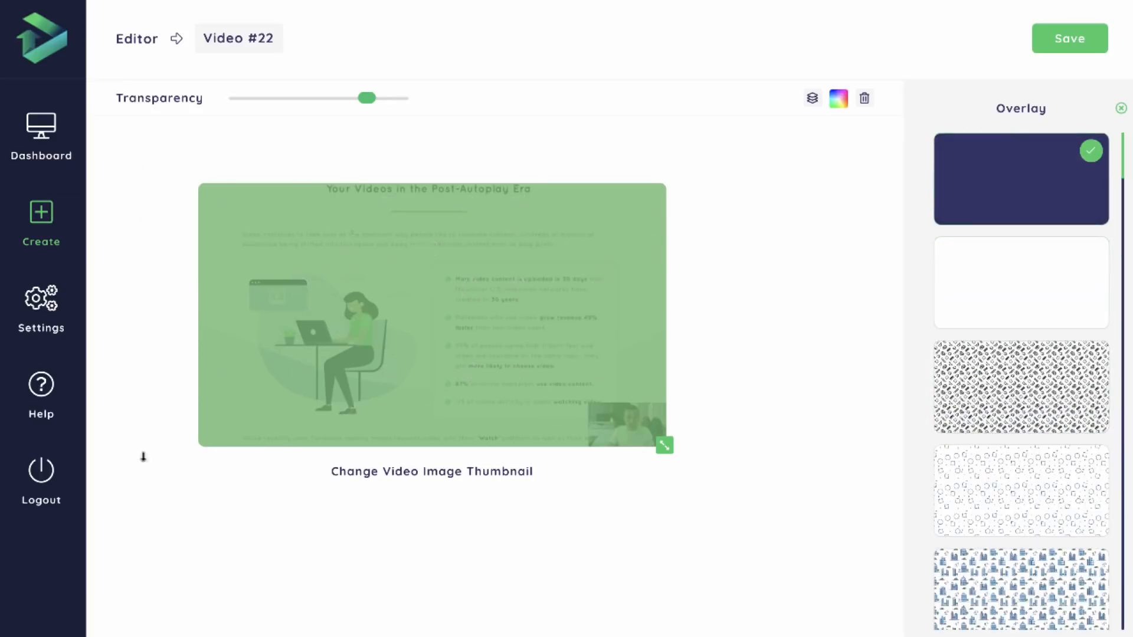
Set the solid overlay's color to light grey #cfd8dc and close the overlay settings.
left_click(838, 99)
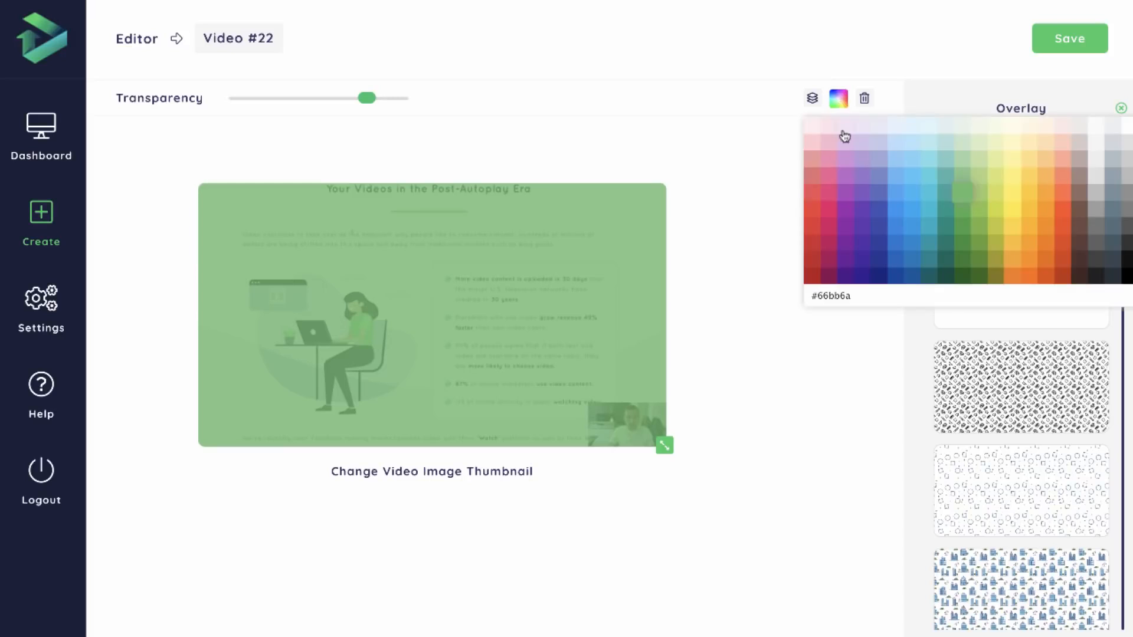
left_click(1124, 128)
left_click(1113, 143)
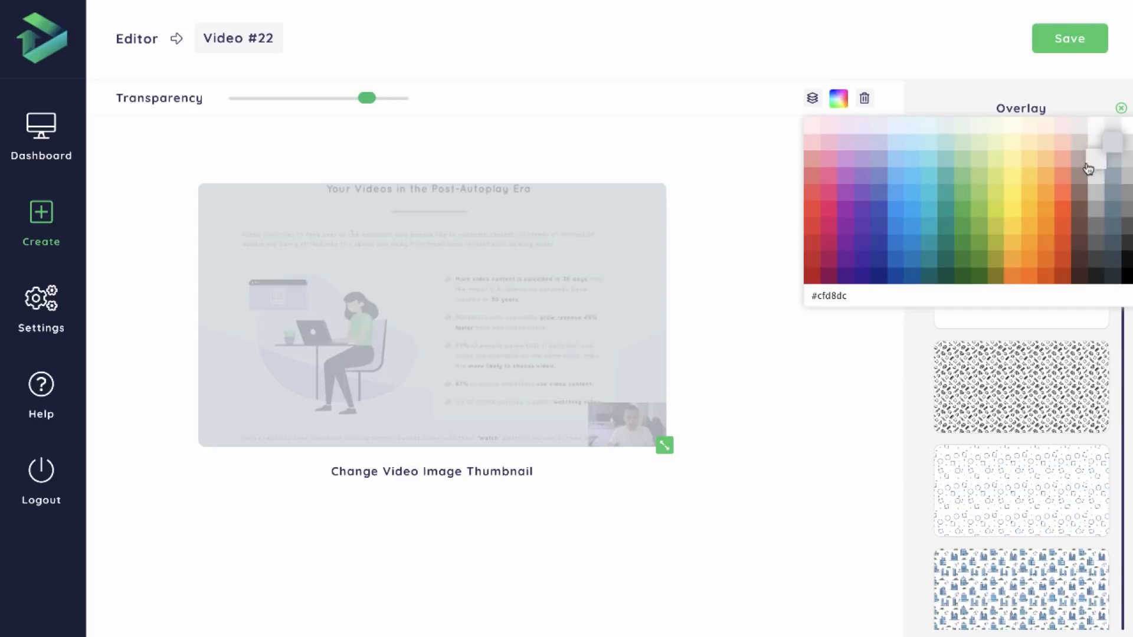
left_click(1115, 148)
left_click(1114, 147)
left_click(832, 392)
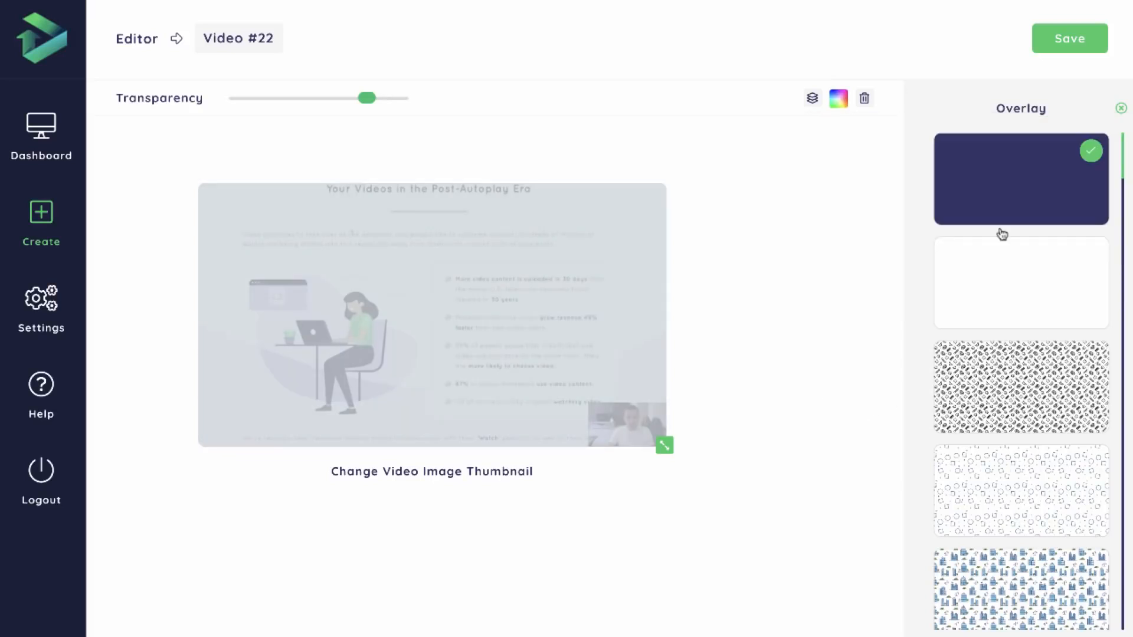
left_click(1121, 108)
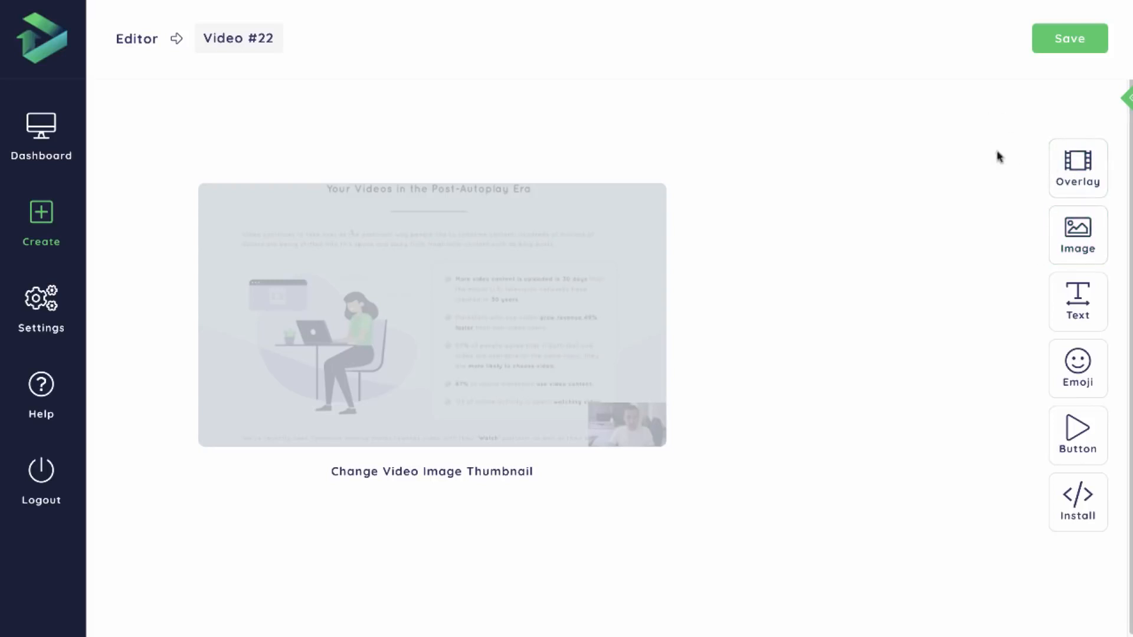
Start an image element for the splash and look through the available image animations.
left_click(1093, 251)
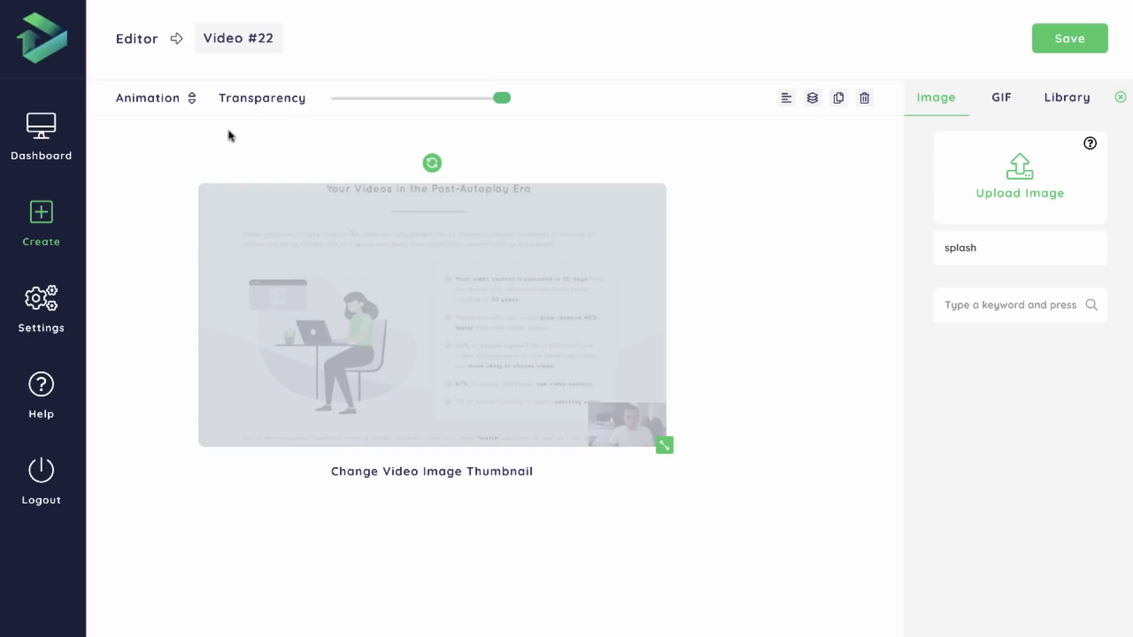
left_click(195, 106)
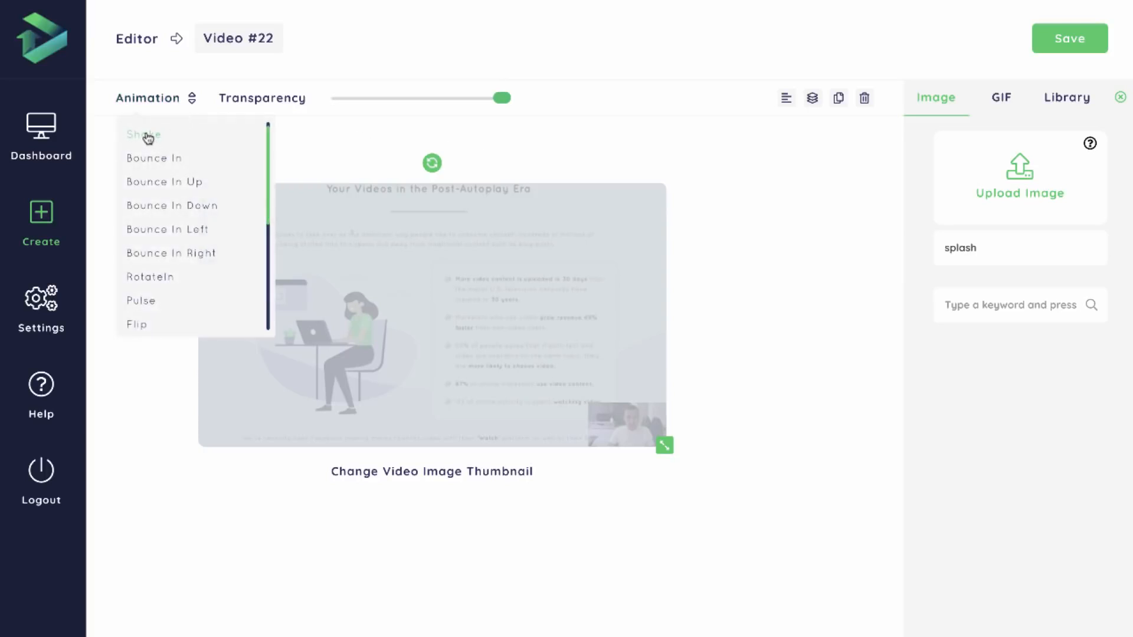
left_click(228, 157)
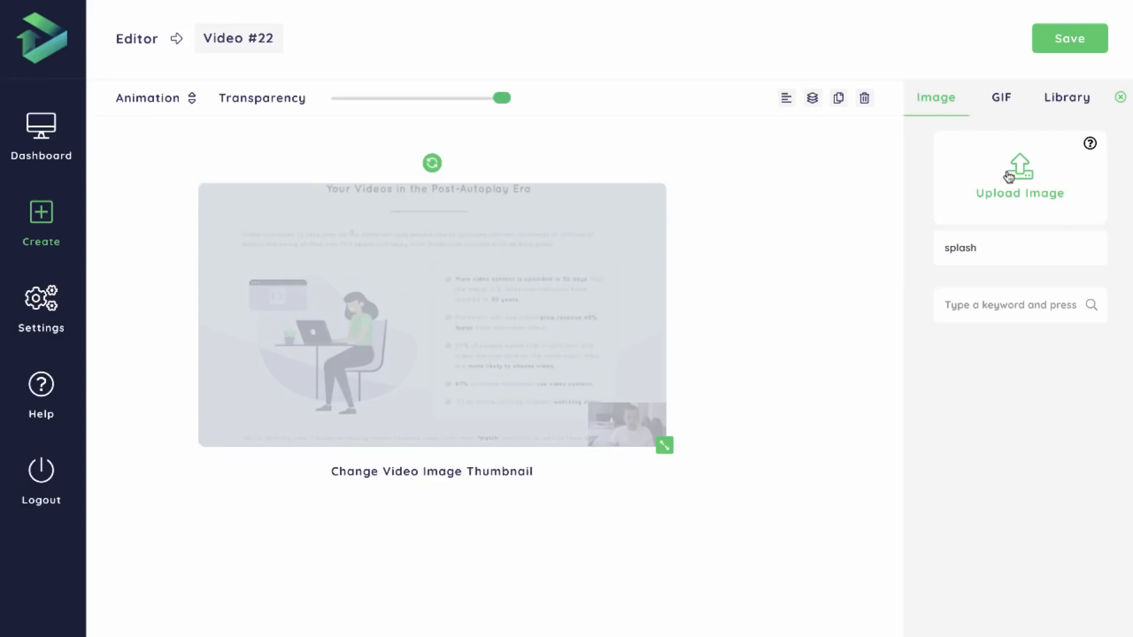
Search the GIF collection for "funny" and browse the GIFs found.
left_click(1002, 104)
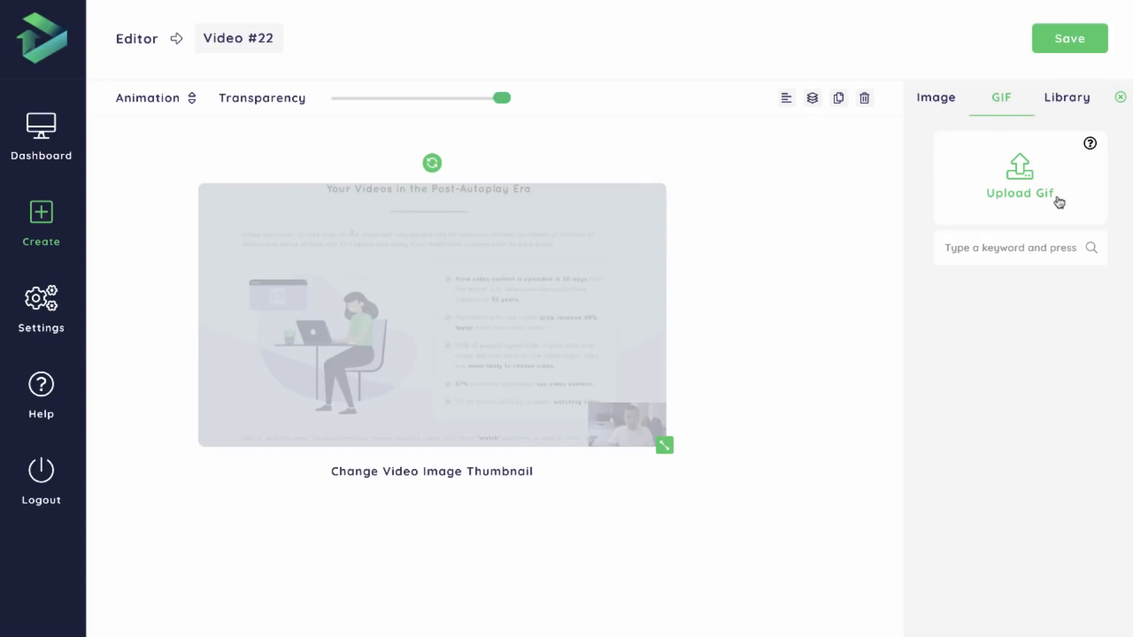
left_click(1015, 232)
type("funny")
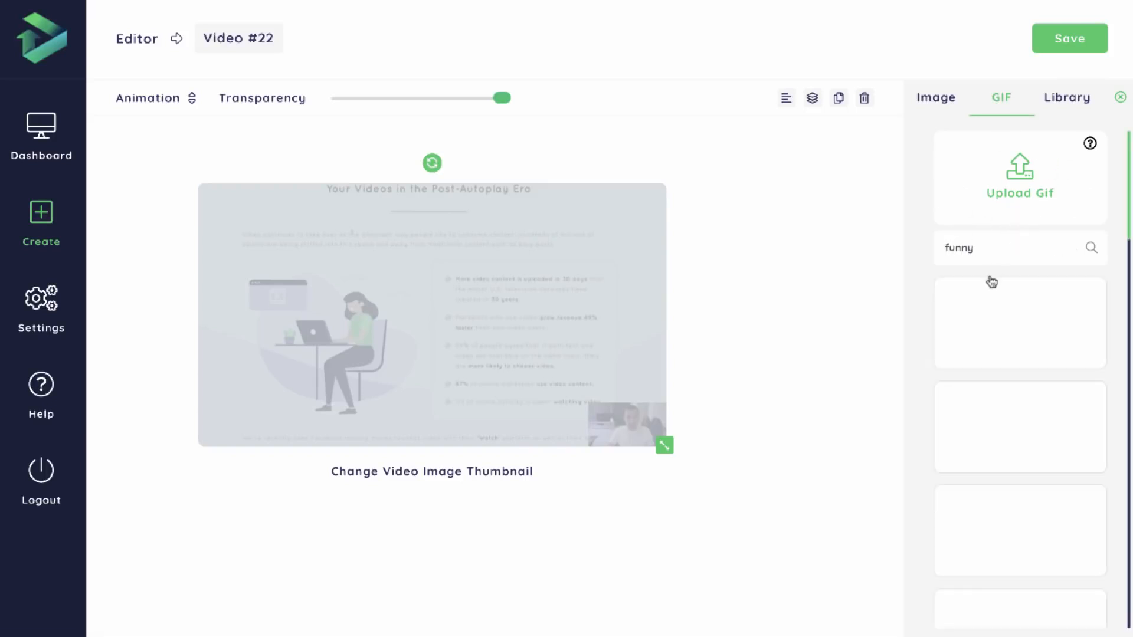
scroll(1017, 281, "down", 5)
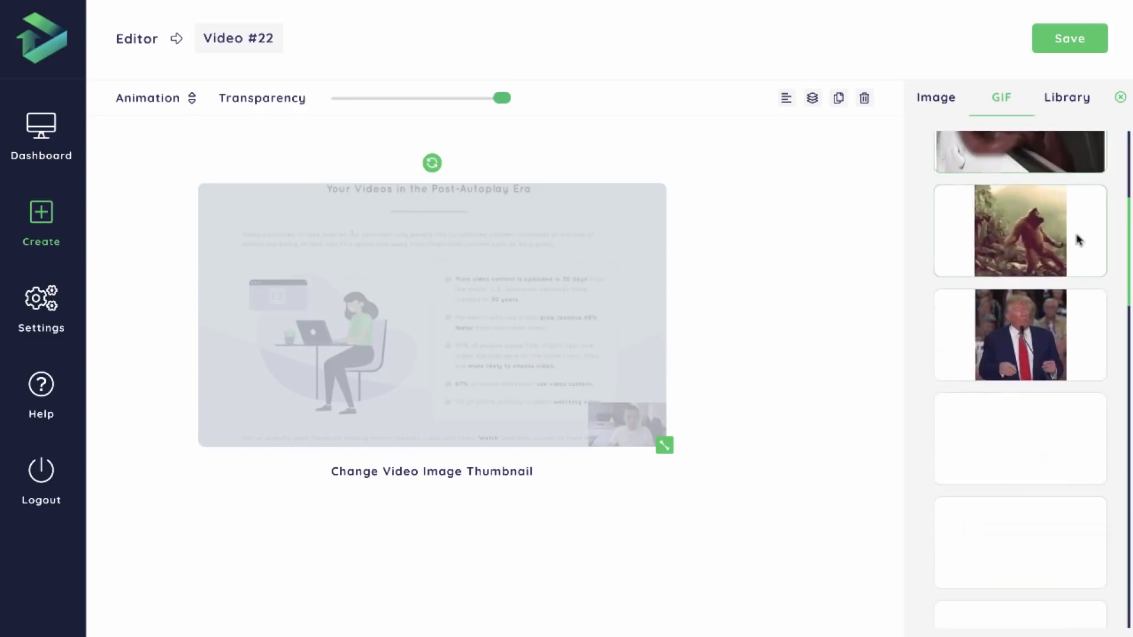
scroll(1092, 266, "down", 1)
scroll(1039, 266, "up", 6)
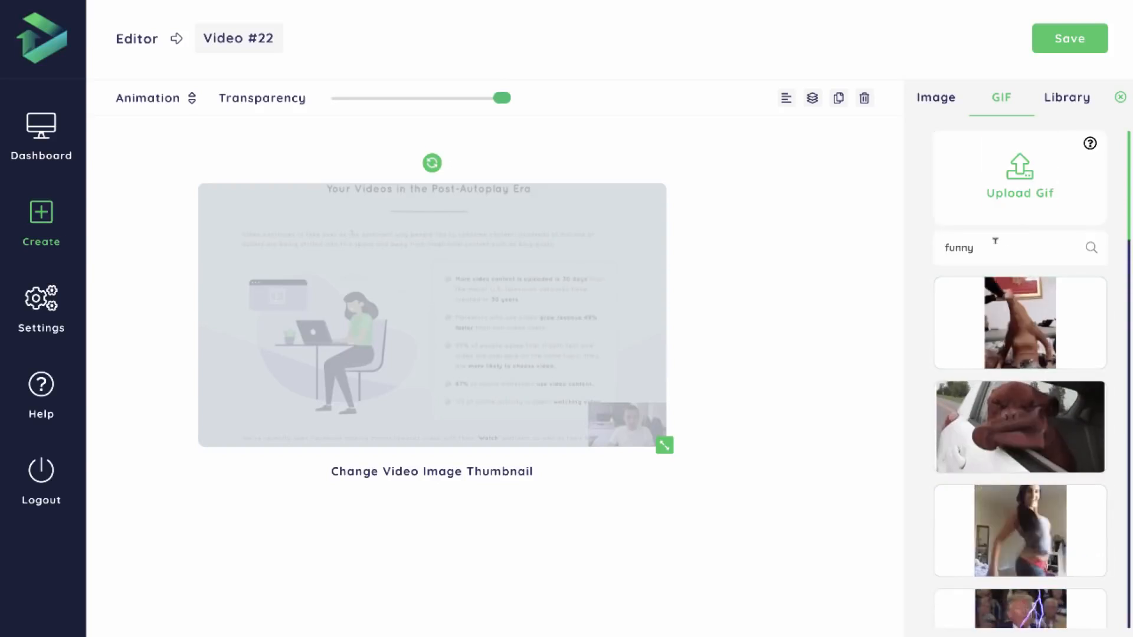
Add the cartoon man image from the library, shrink it and place it over the webcam picture in the thumbnail's lower-right corner.
left_click(1054, 101)
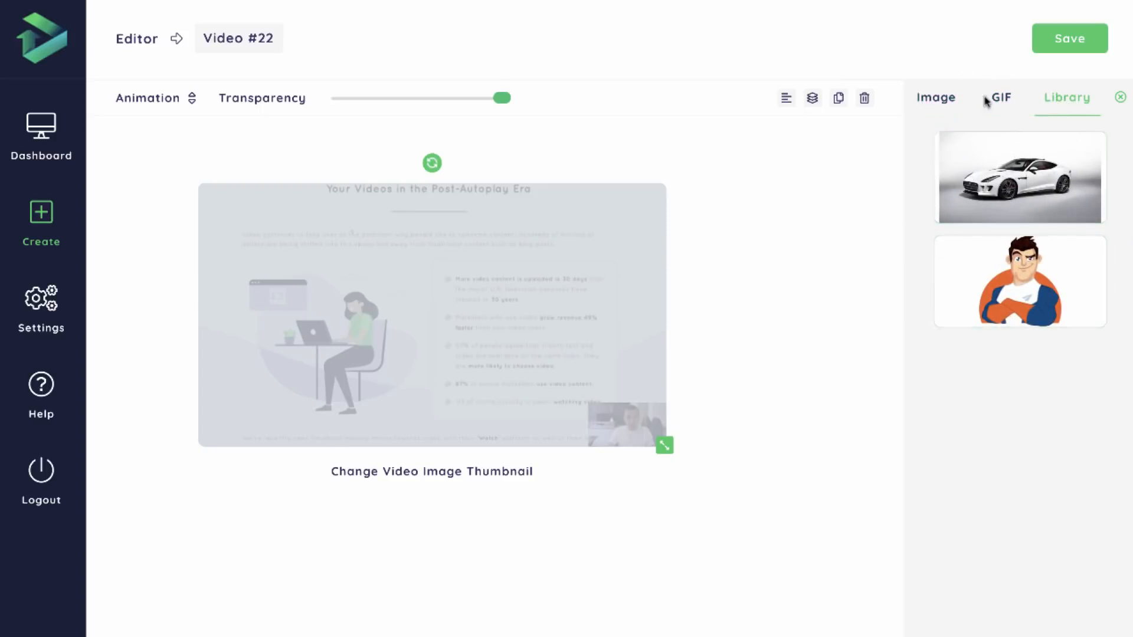
left_click(1020, 281)
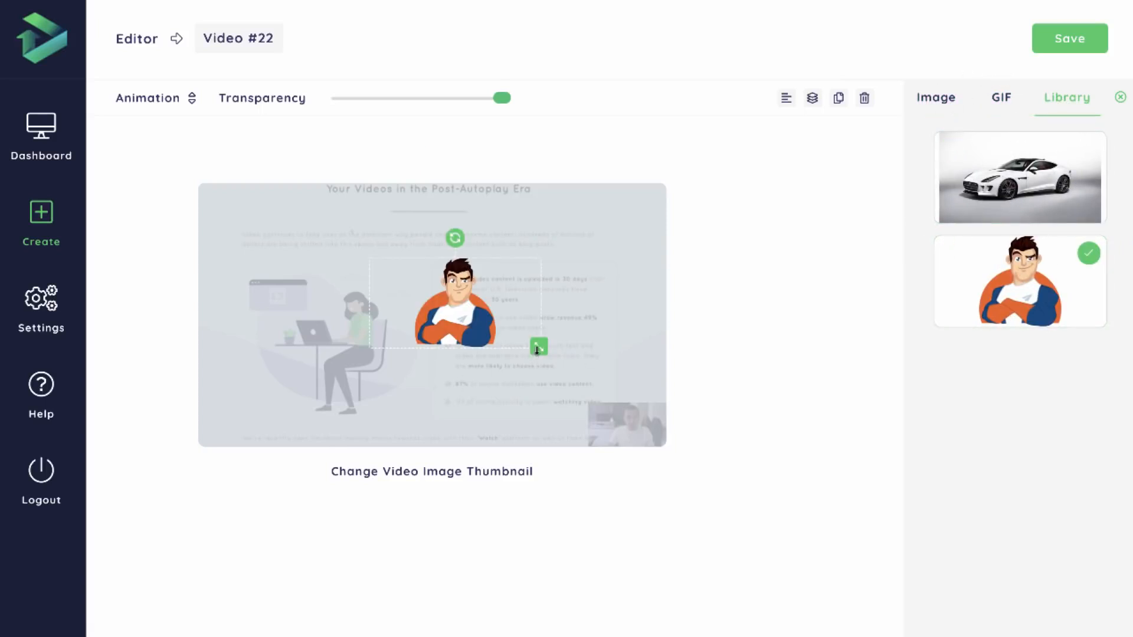
left_click_drag(537, 349, 623, 395)
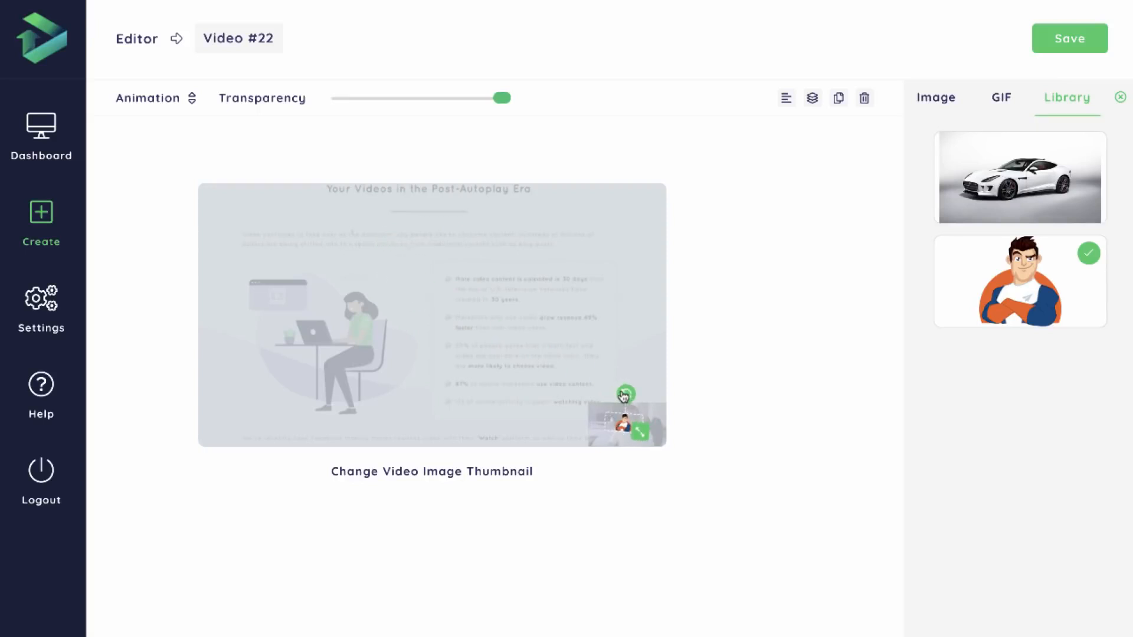
Apply the Bounce In animation to the cartoon man image and replay it.
left_click(125, 94)
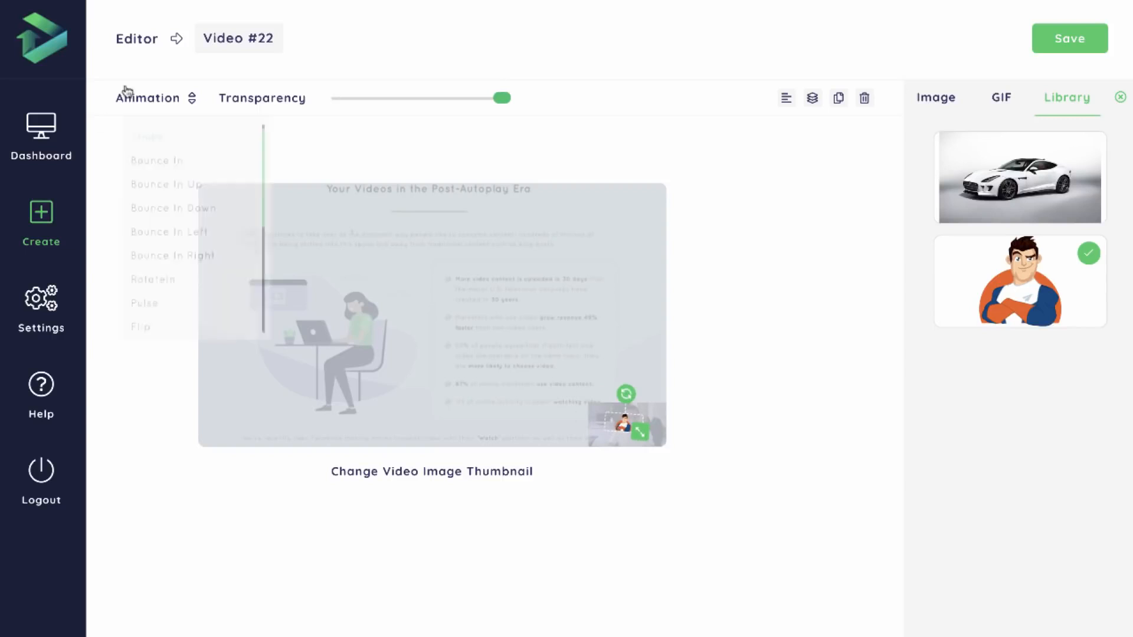
left_click(165, 160)
left_click(149, 105)
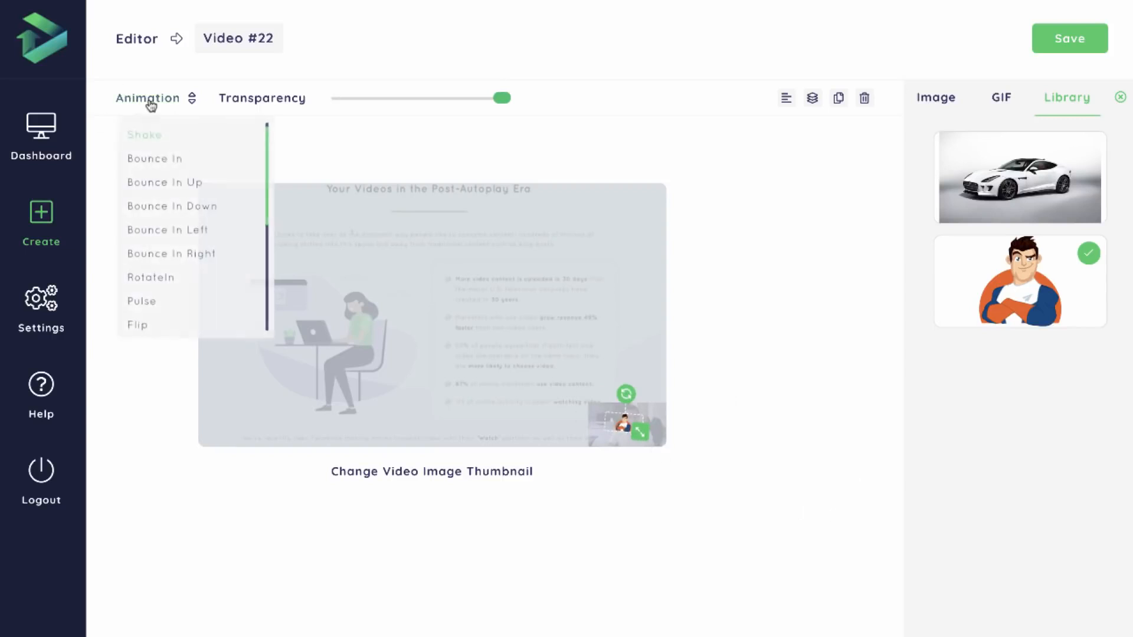
left_click(175, 155)
Reposition and enlarge the cartoon man image so it covers more of the webcam picture.
left_click_drag(641, 434, 629, 390)
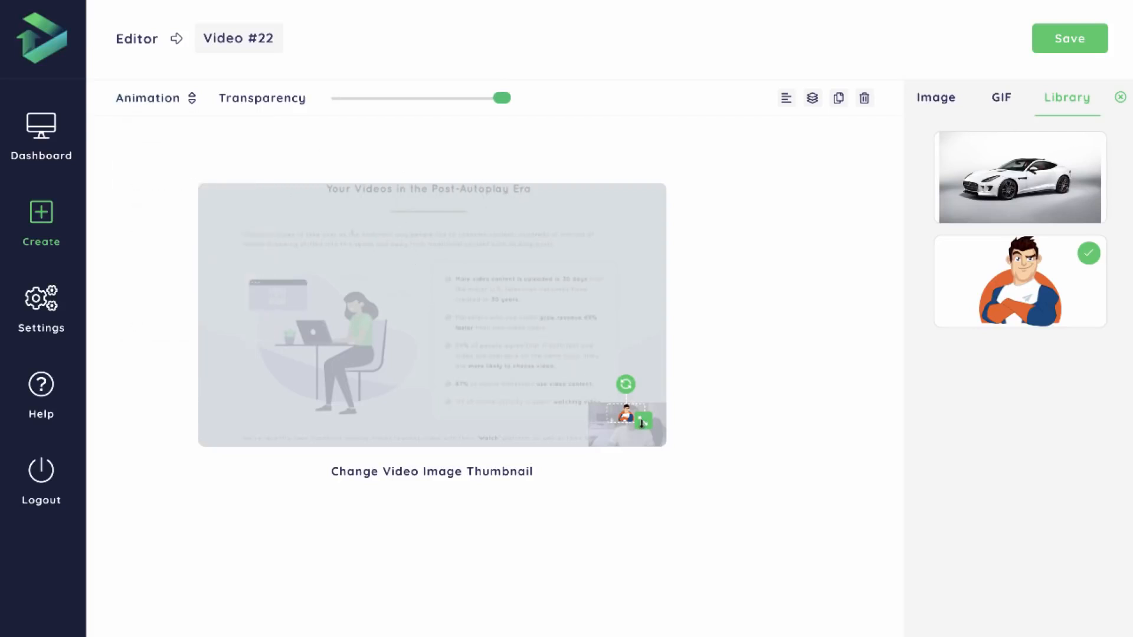
mouse_move(641, 423)
left_mouse_down()
mouse_move(654, 429)
mouse_move(623, 426)
left_mouse_up()
left_click_drag(648, 435, 653, 439)
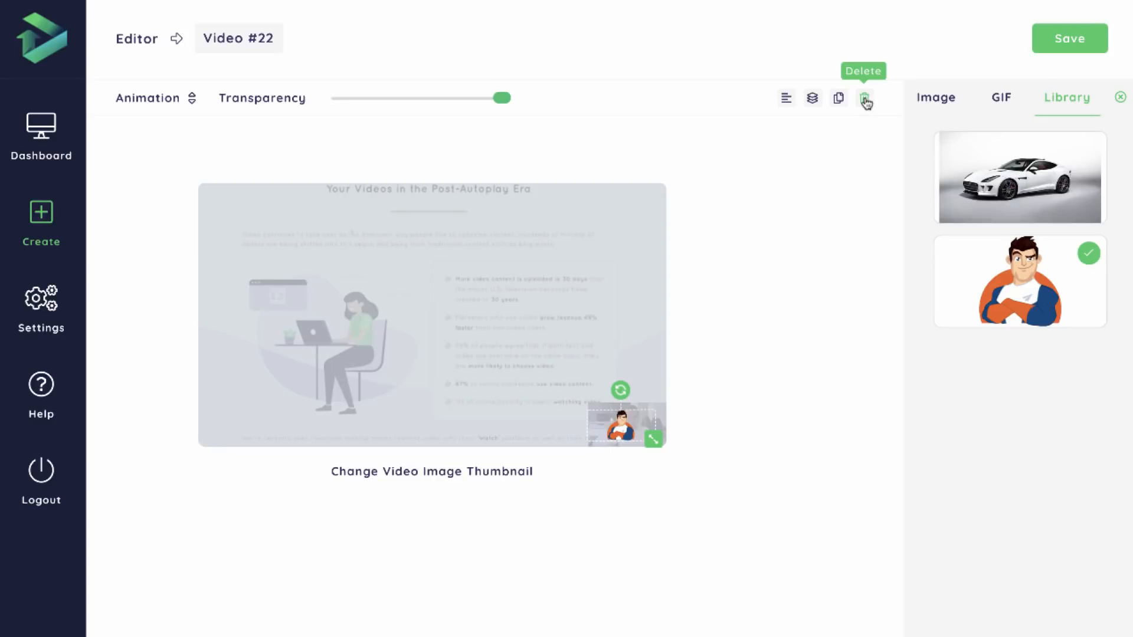
Send the cartoon man image to the back, behind the grey overlay.
mouse_move(788, 102)
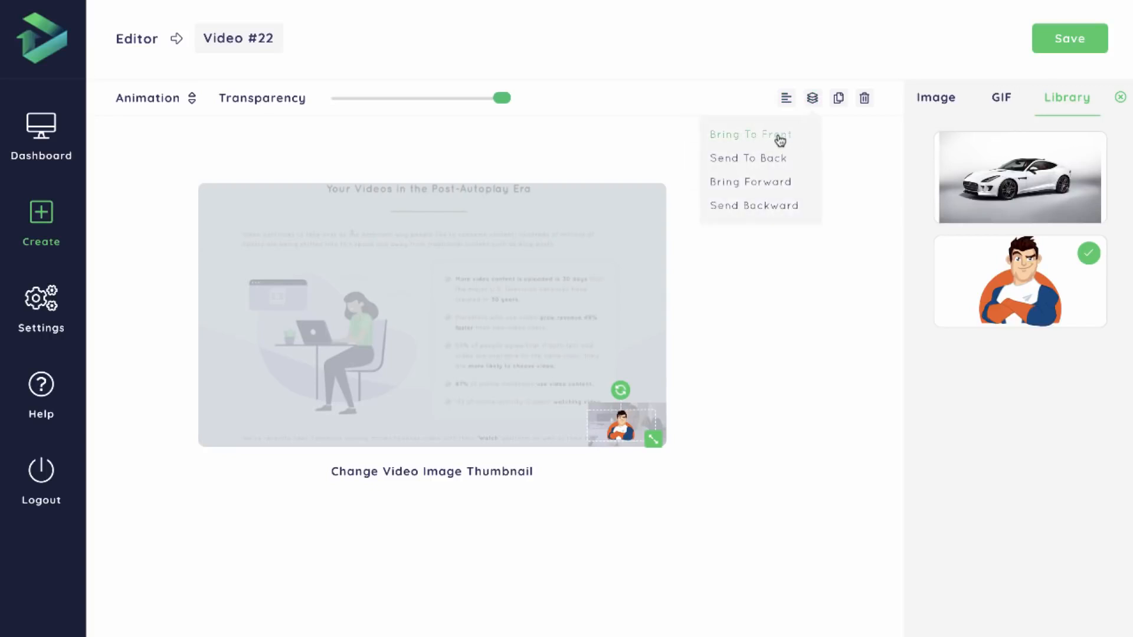
left_click(774, 159)
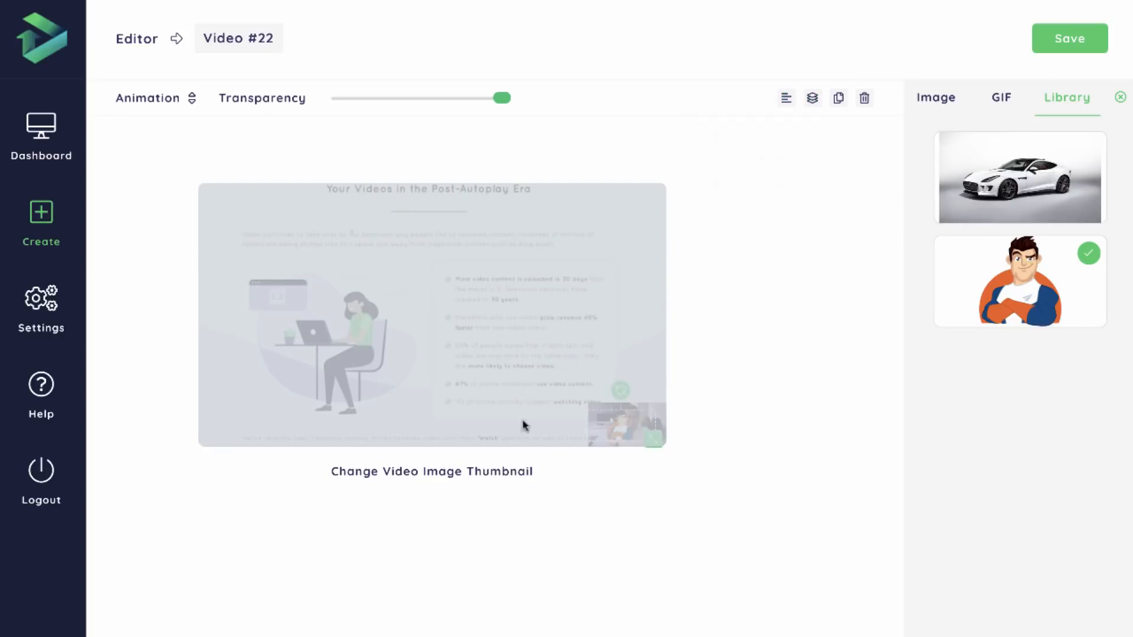
mouse_move(815, 101)
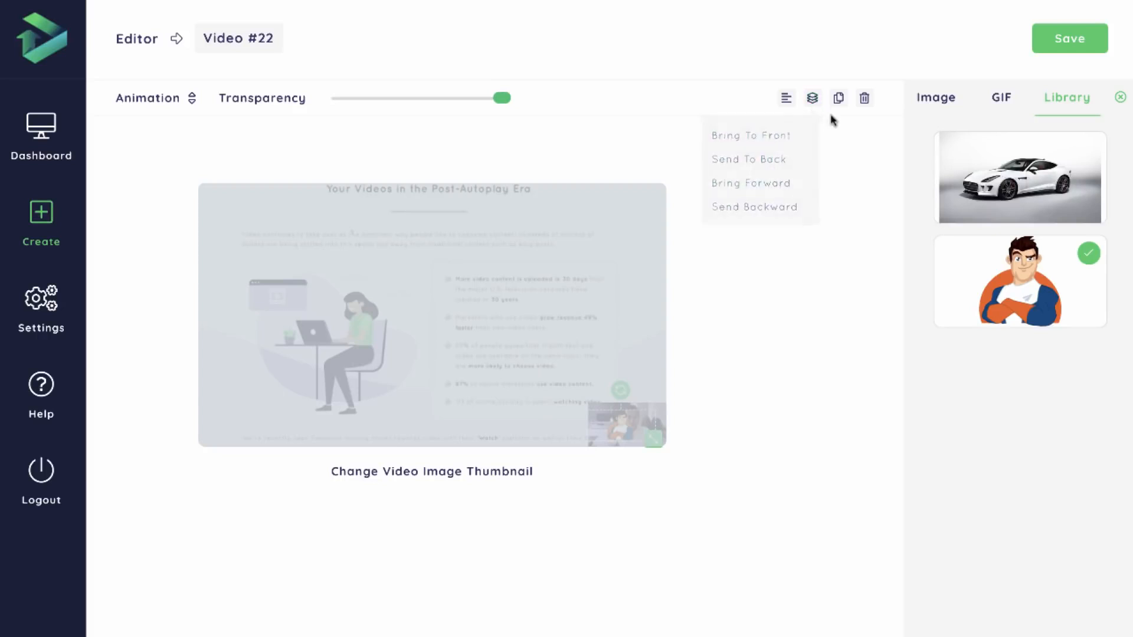
Reselect the cartoon man image behind the overlay, delete it, and close the image settings.
left_click(865, 100)
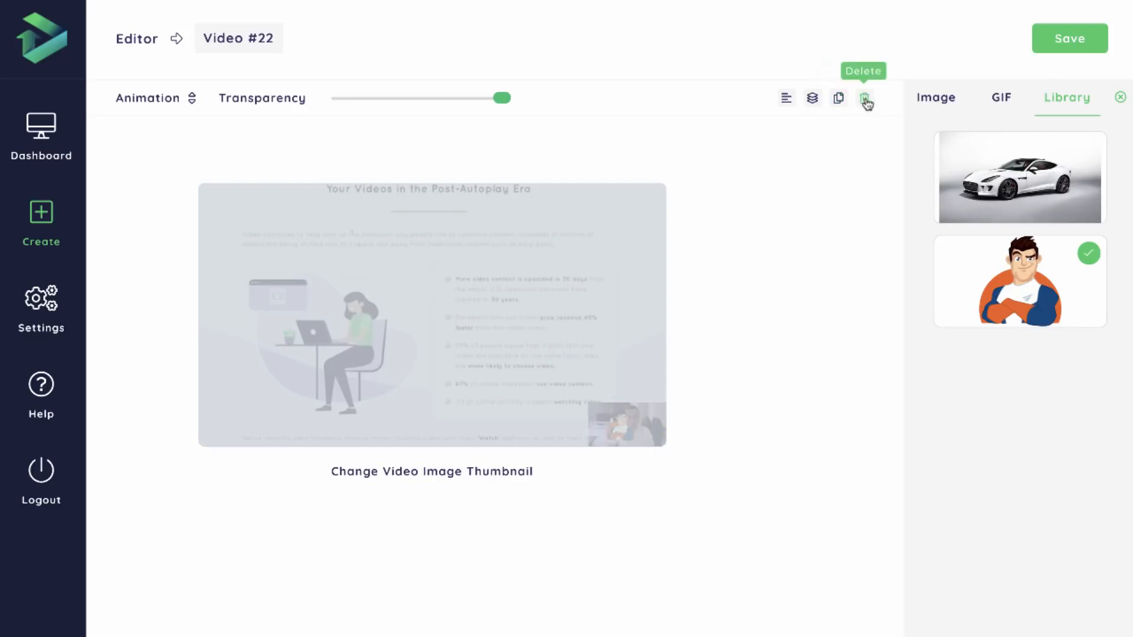
left_click(605, 320)
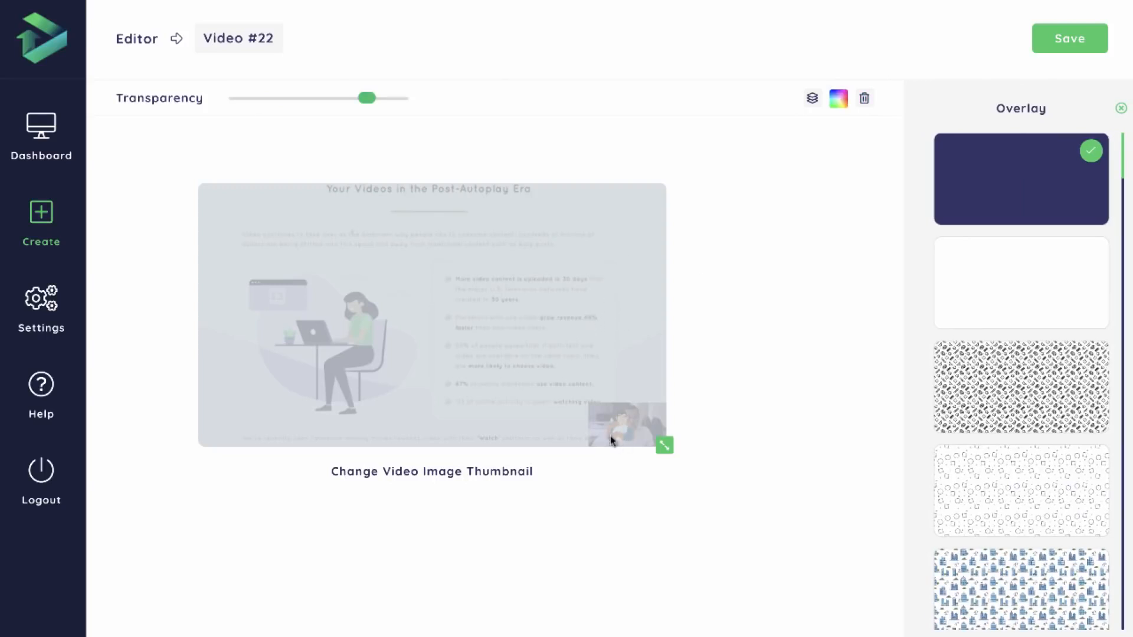
left_click(812, 98)
left_click(619, 420)
left_click(865, 98)
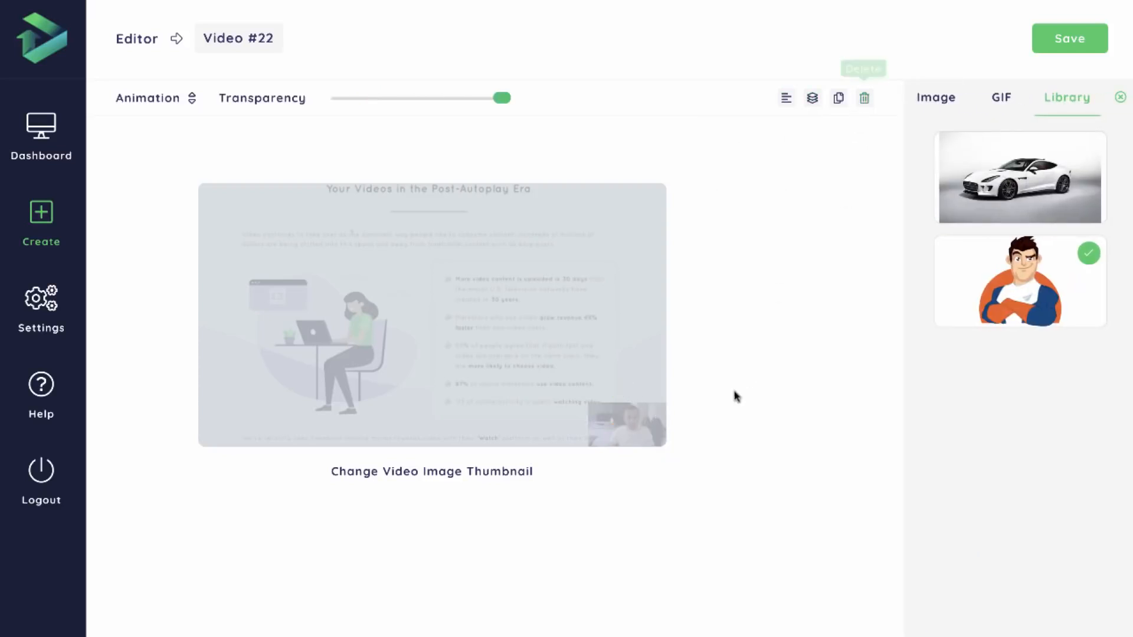
left_click(1120, 99)
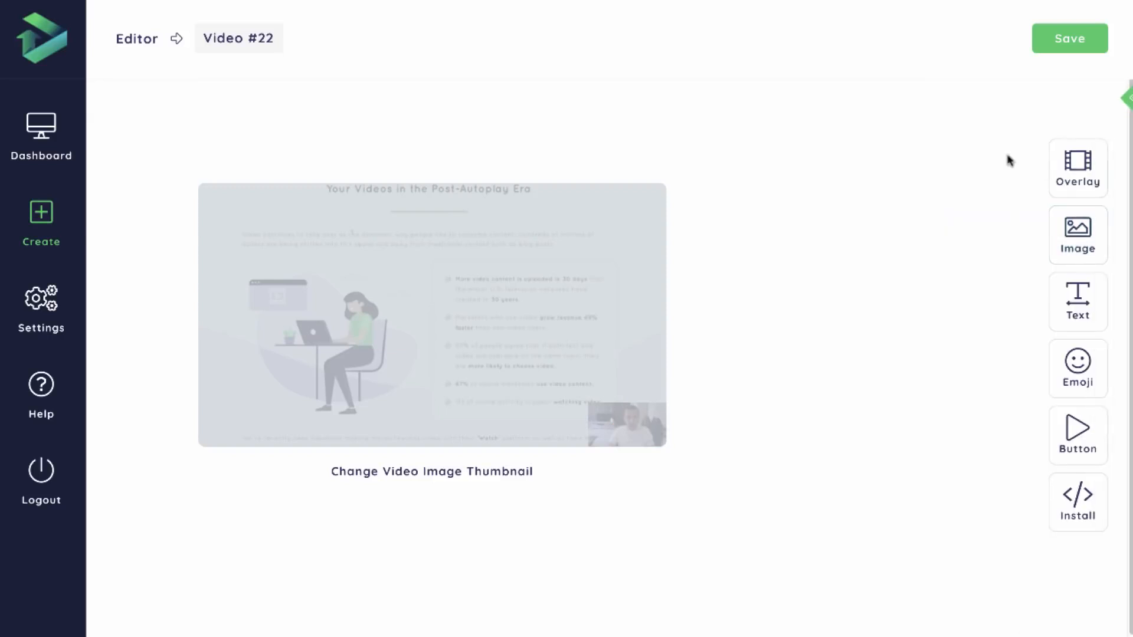
Add the GIF of the man in a red tie with lightning and place it in the thumbnail's upper-right area.
left_click(1065, 242)
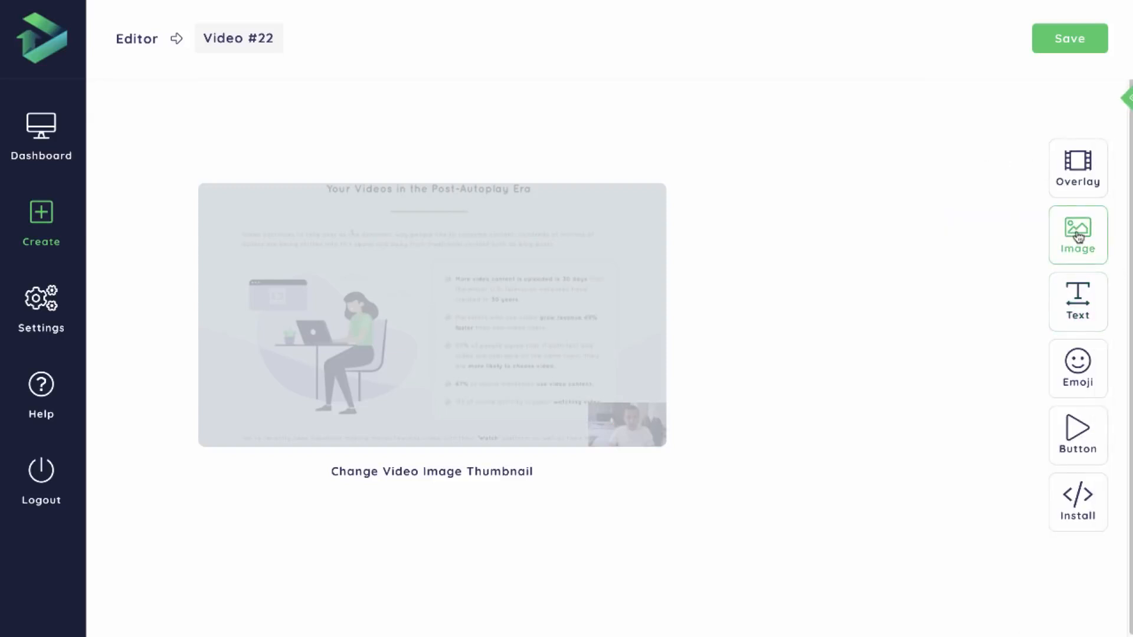
left_click(1002, 101)
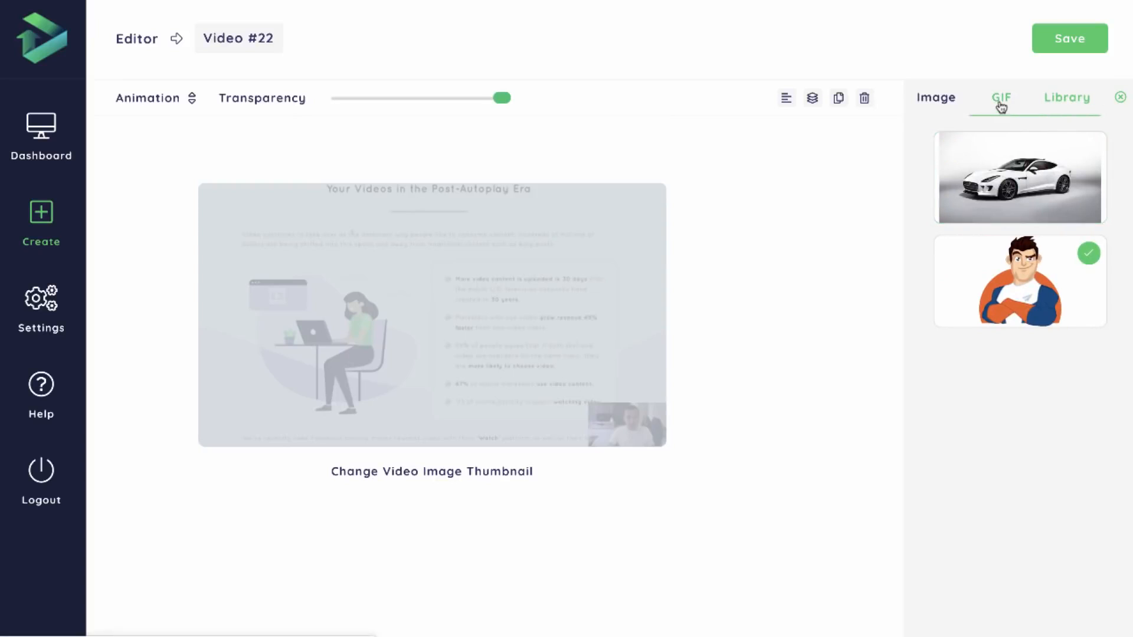
scroll(1058, 309, "down", 2)
scroll(1061, 309, "down", 2)
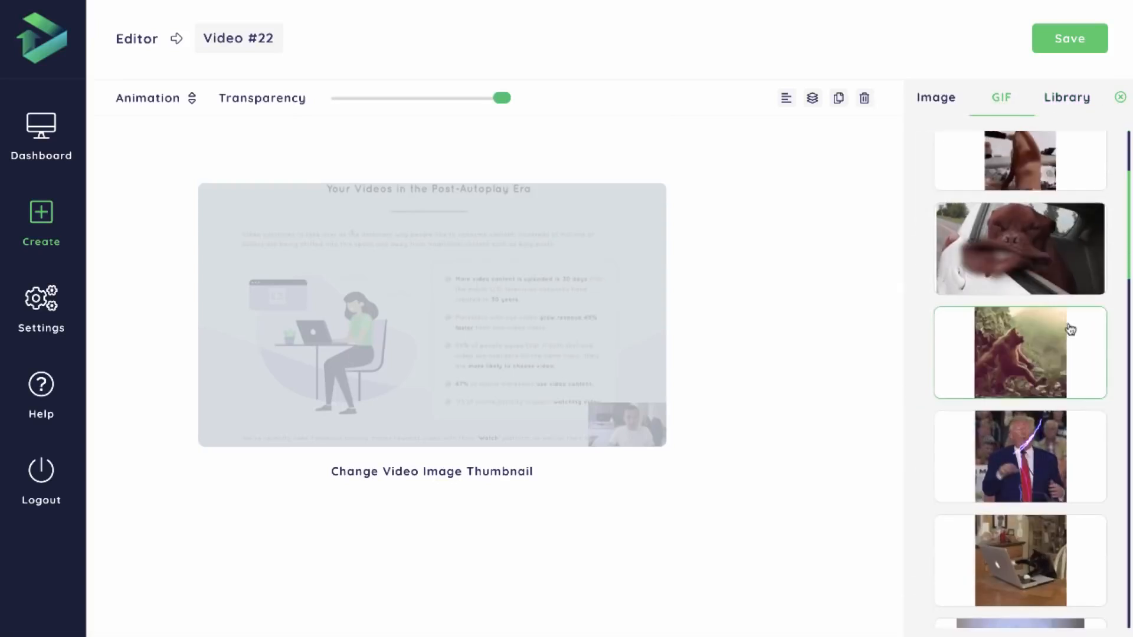
left_click(1021, 457)
left_click_drag(462, 291, 652, 284)
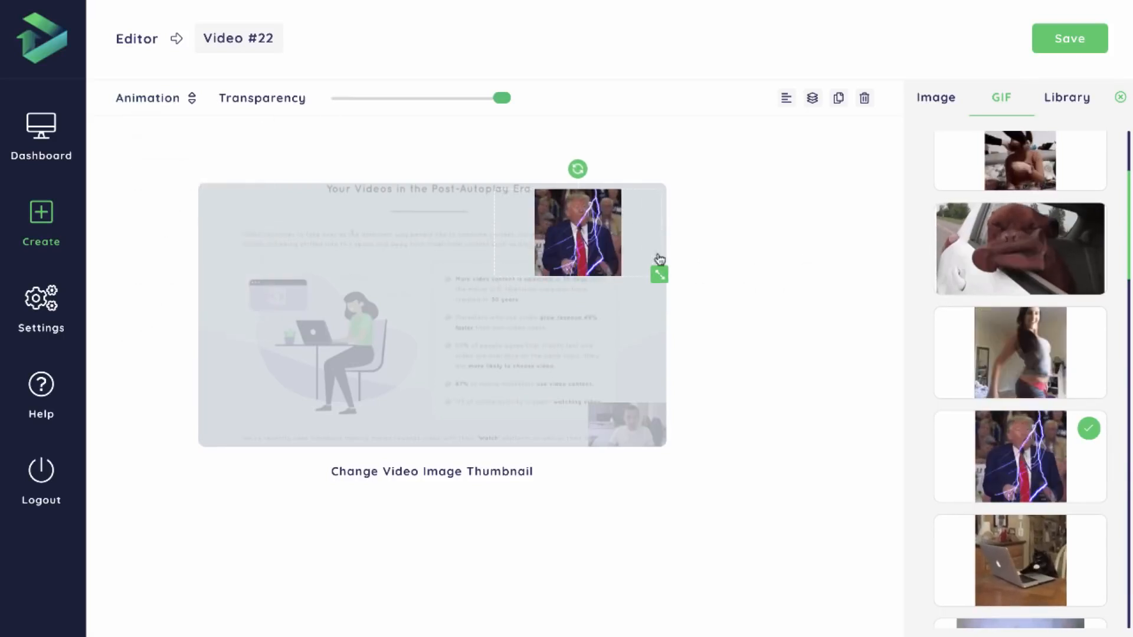
left_click(1121, 98)
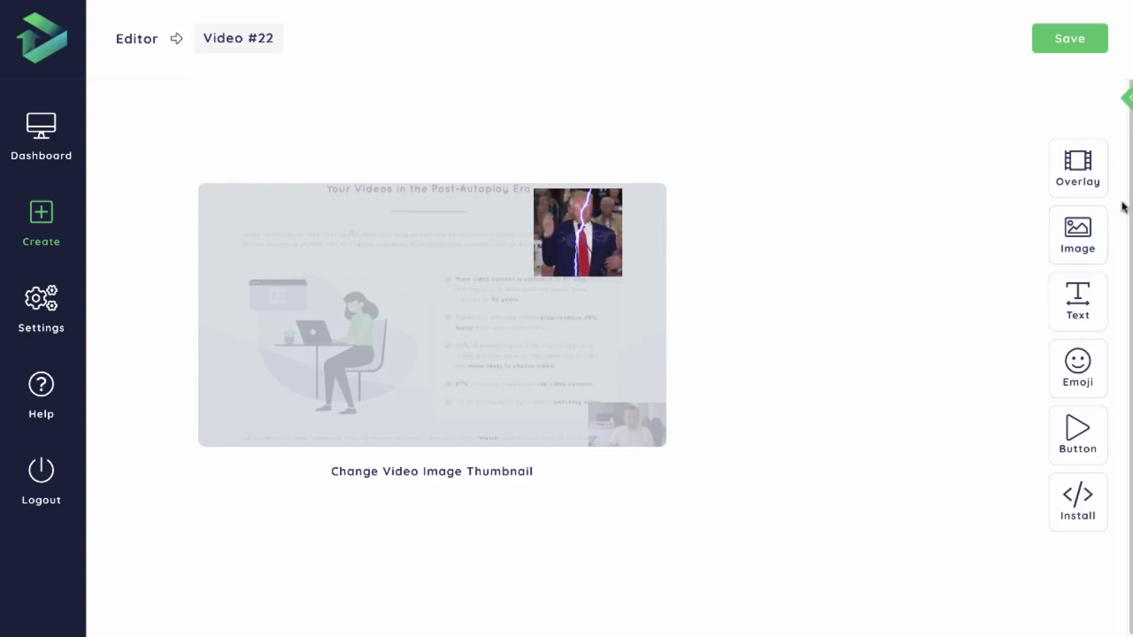
Add the "Organic Coffee" preset text element and position it just below the middle of the thumbnail.
left_click(1079, 308)
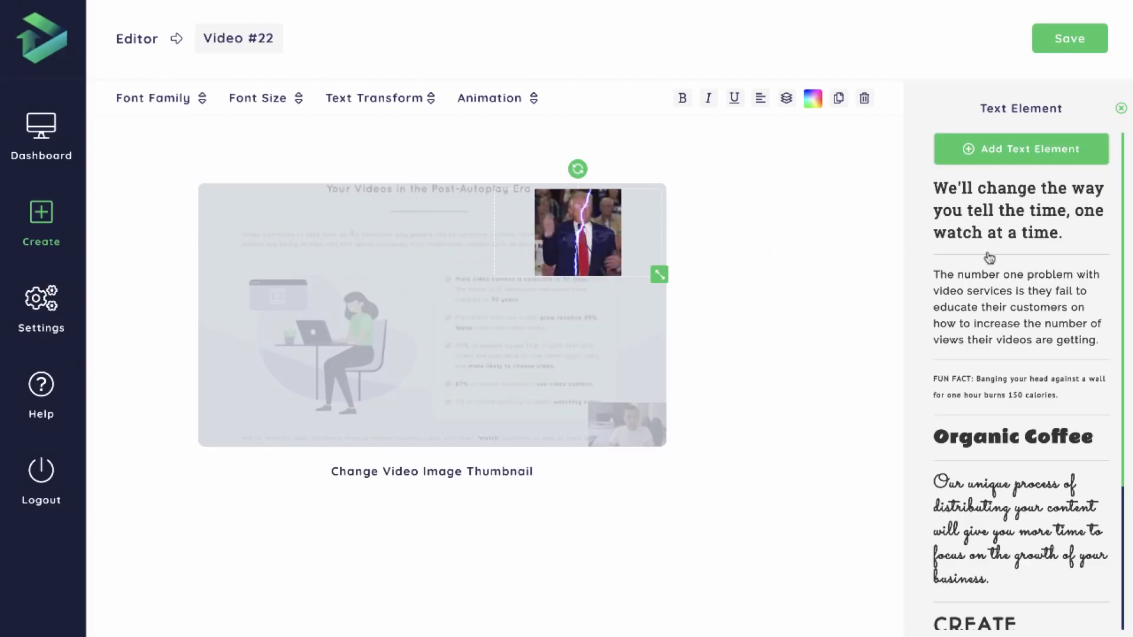
scroll(1029, 354, "down", 1)
scroll(1040, 284, "down", 3)
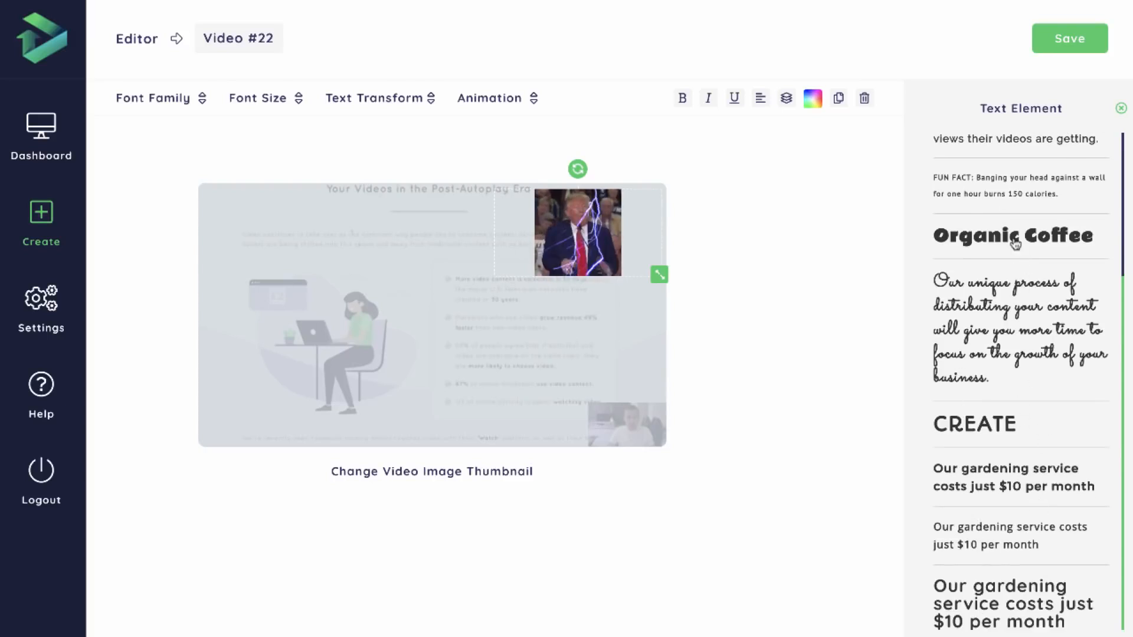
scroll(1004, 307, "up", 2)
left_click(1013, 333)
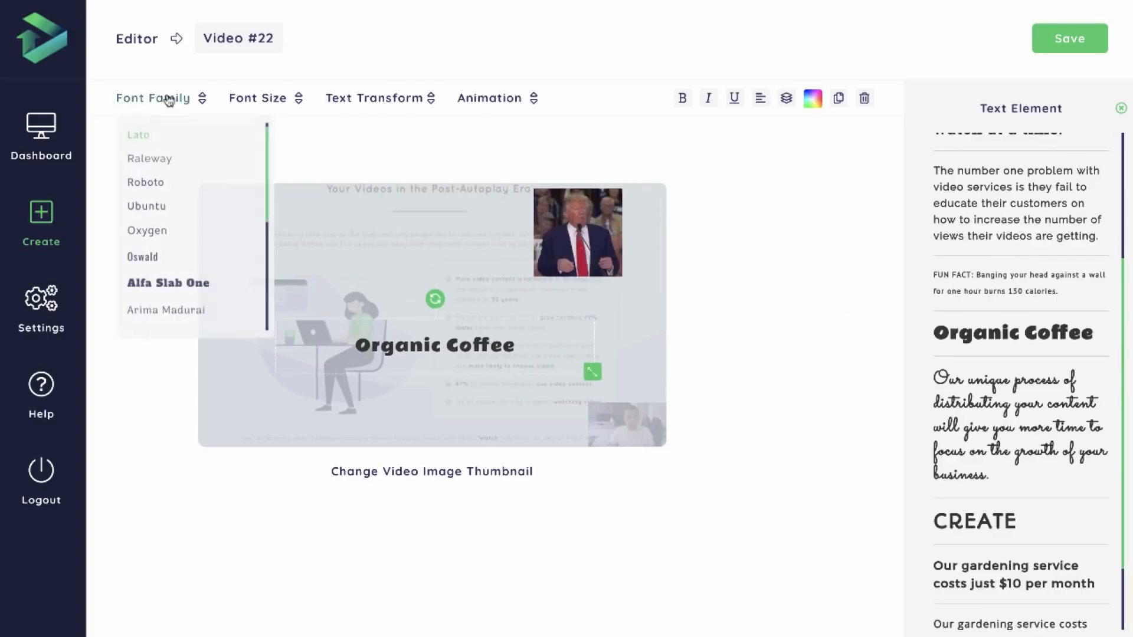
left_click_drag(431, 331, 431, 345)
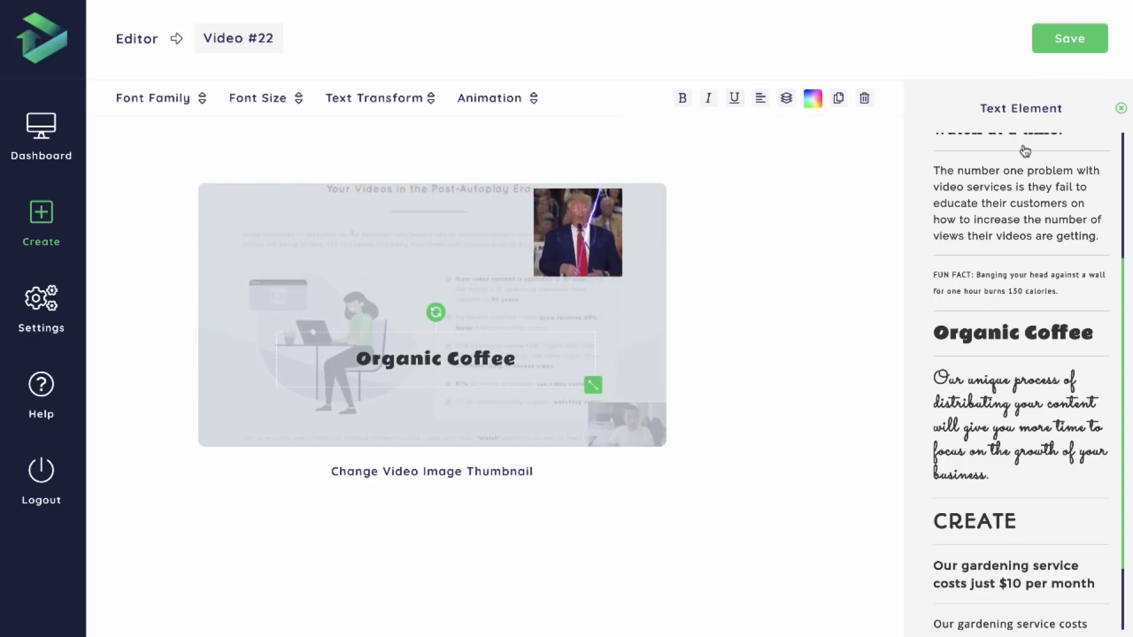
Change the text element's wording to "Click Here to Unmute", and reword it as "Click Here to Play".
scroll(1025, 152, "up", 4)
triple_click(1009, 193)
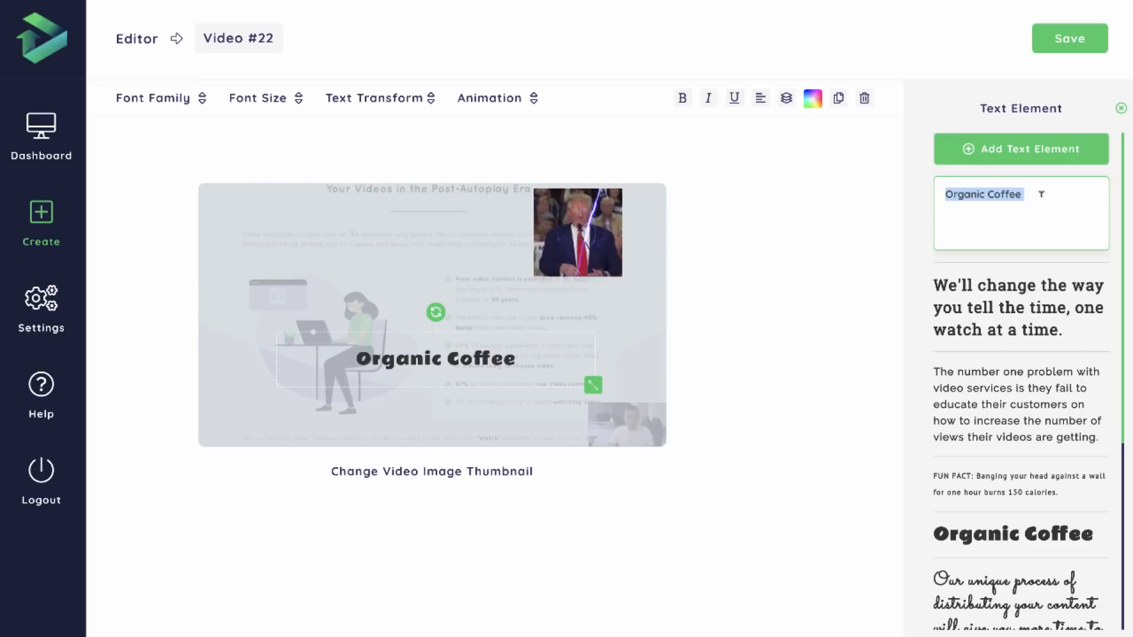
type("Click H")
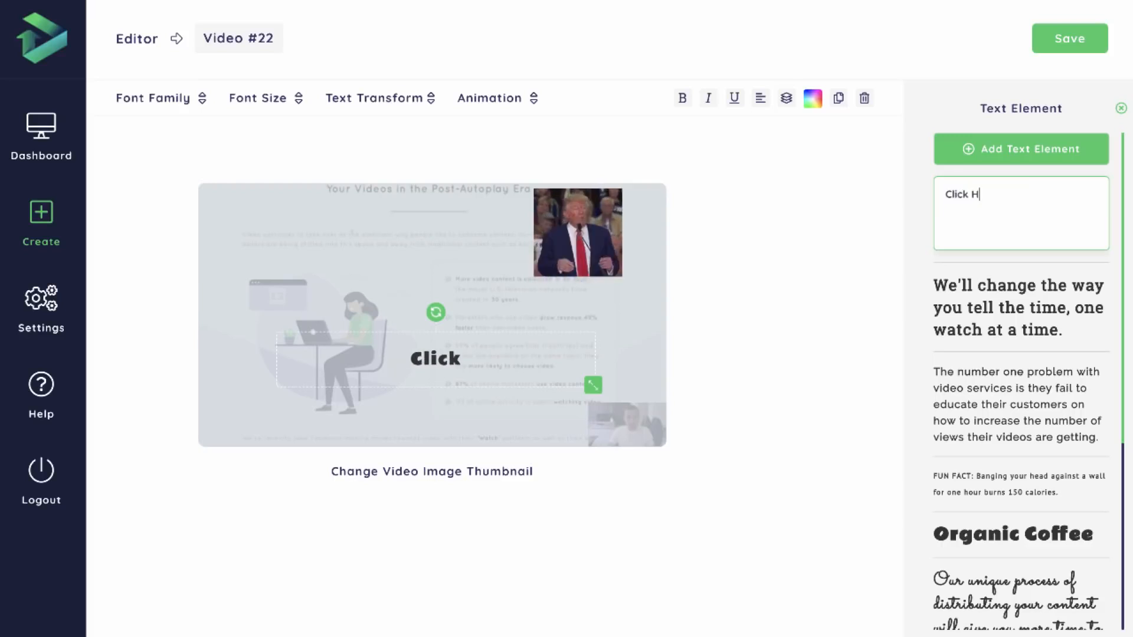
type("ere to Un")
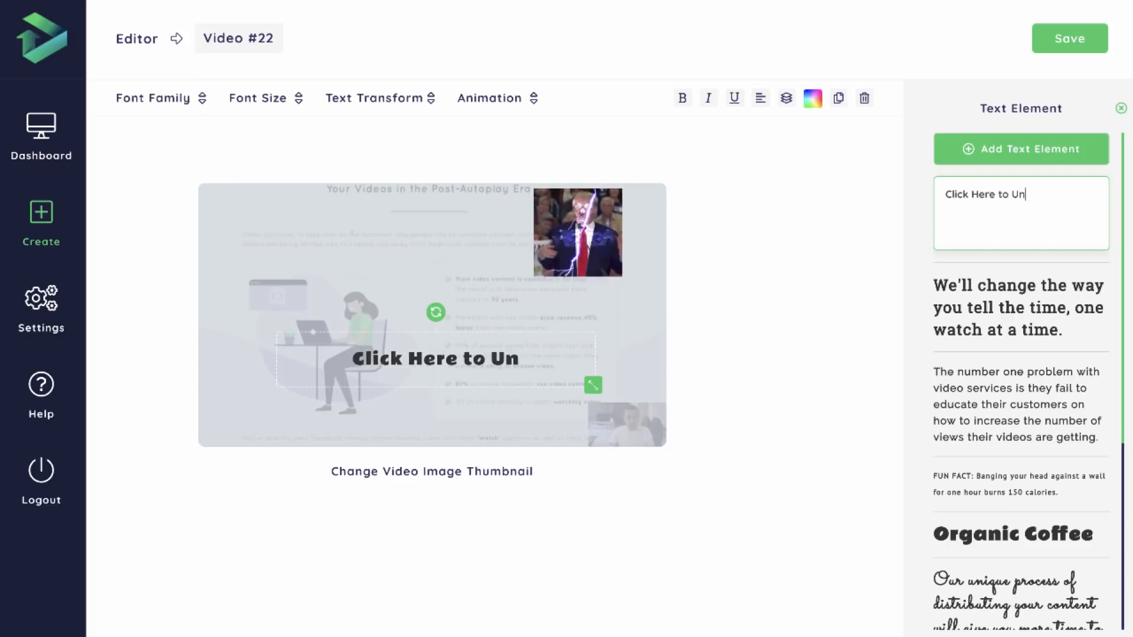
type("mute")
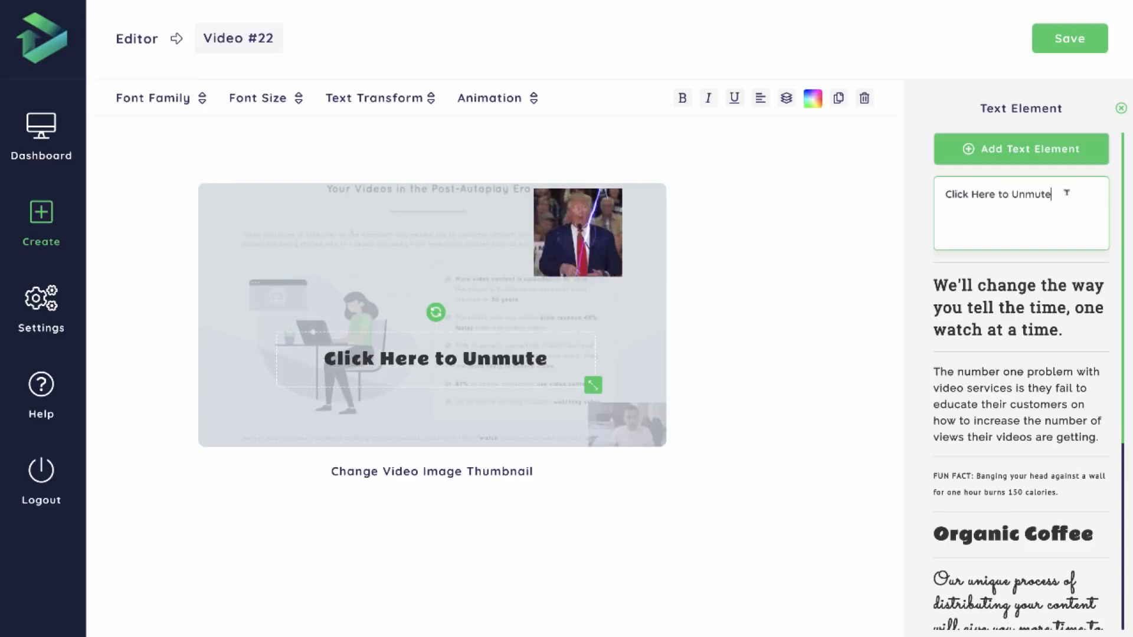
type("Play")
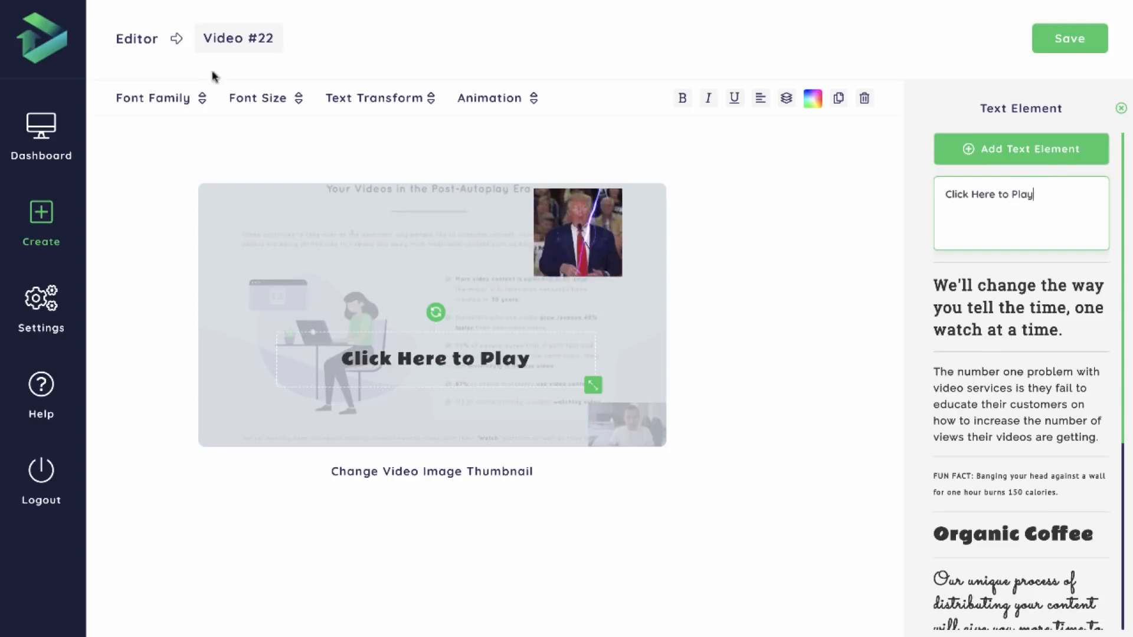
Try the Oswald, Alfa Slab One and Baloo Bhaina fonts on the "Click Here to Play" text, and settle on Fredoka One.
left_click(189, 104)
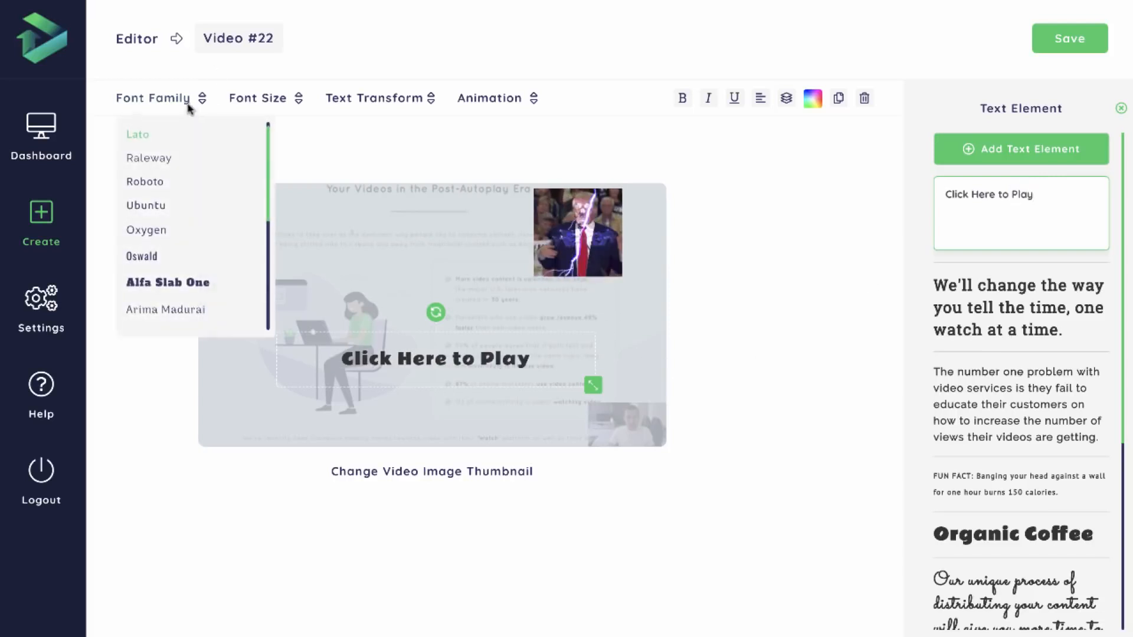
scroll(182, 144, "down", 2)
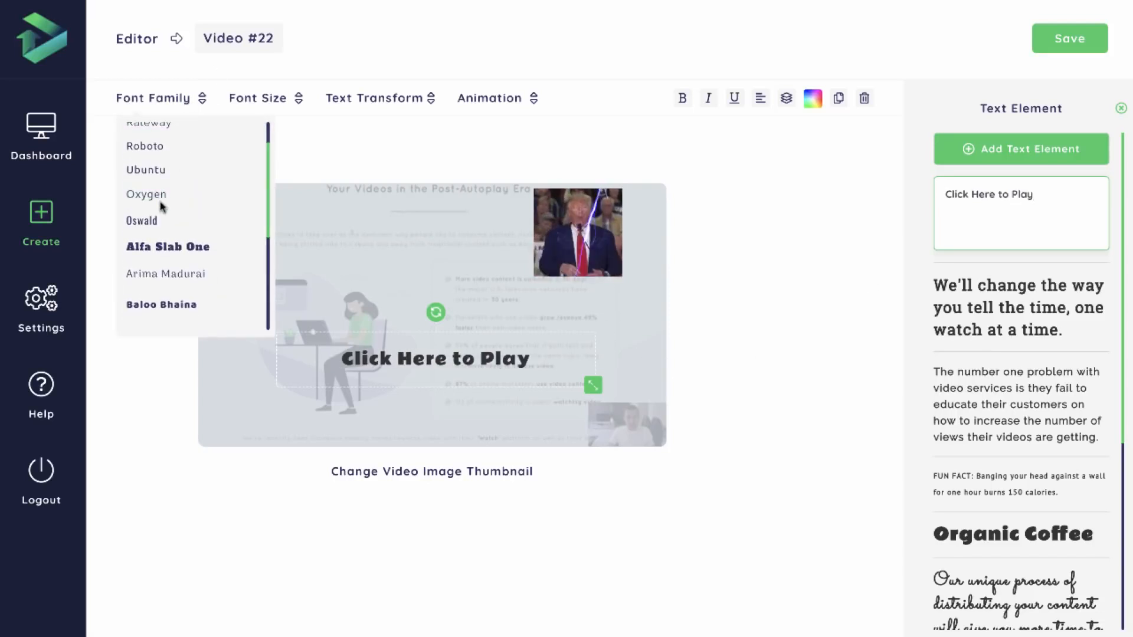
left_click(155, 213)
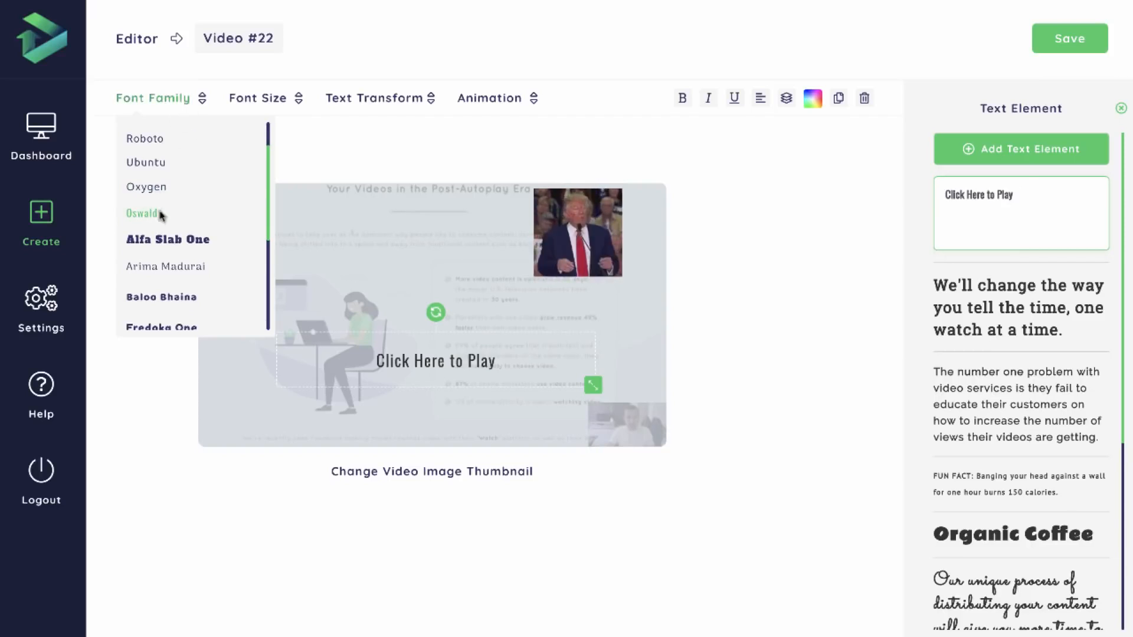
left_click(168, 241)
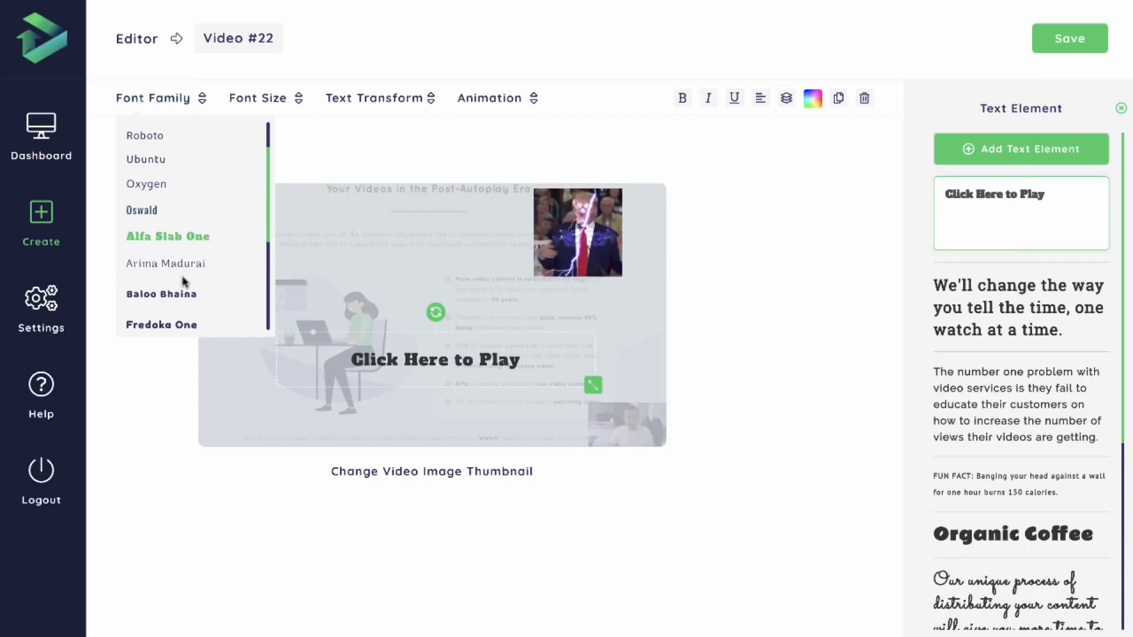
left_click(167, 300)
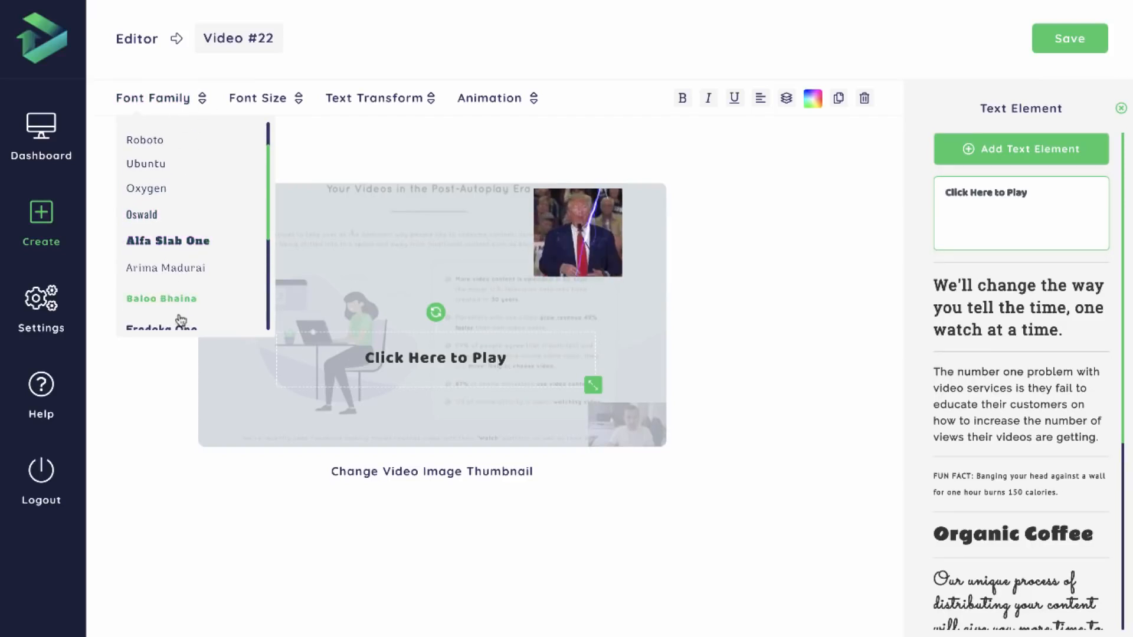
left_click(177, 323)
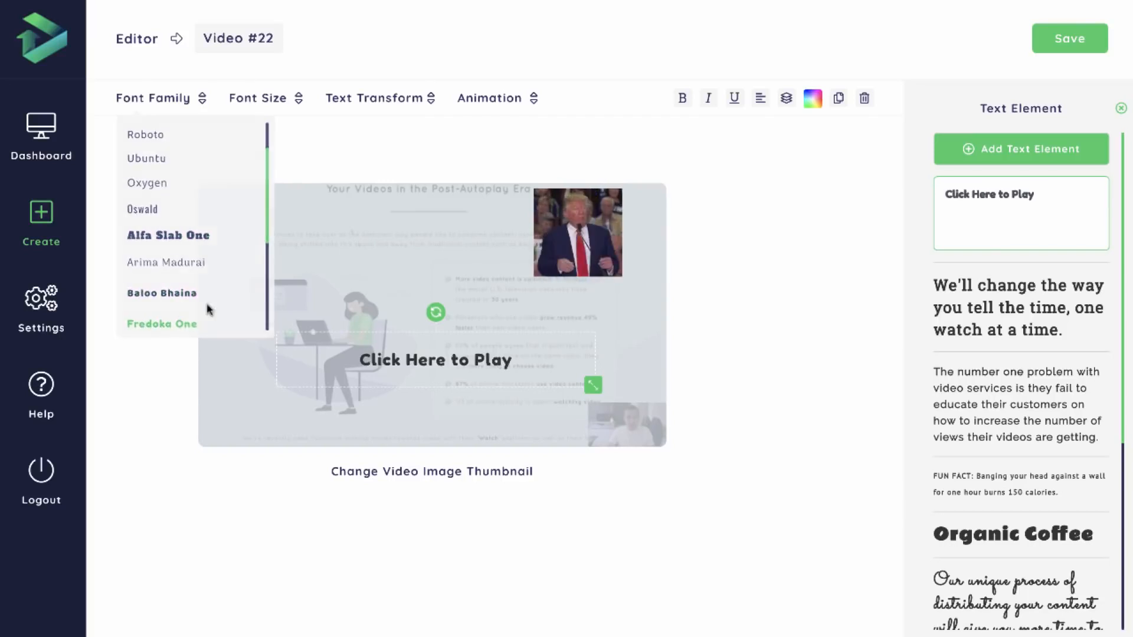
Set the text's font size to 48px and move it down to the lower part of the thumbnail.
mouse_move(267, 96)
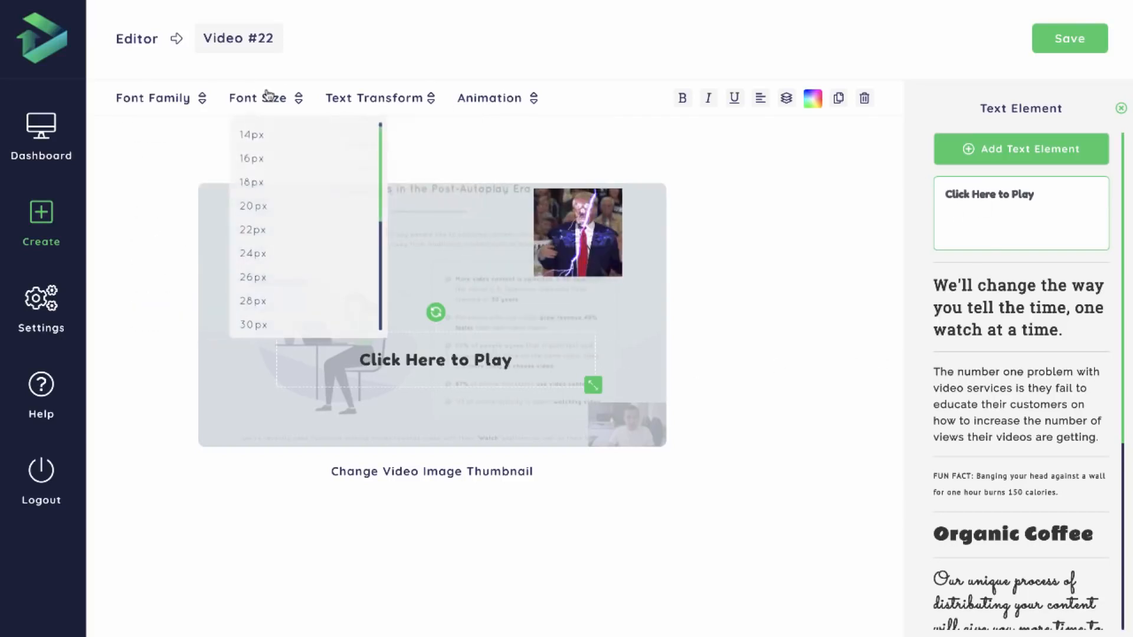
scroll(287, 290, "down", 4)
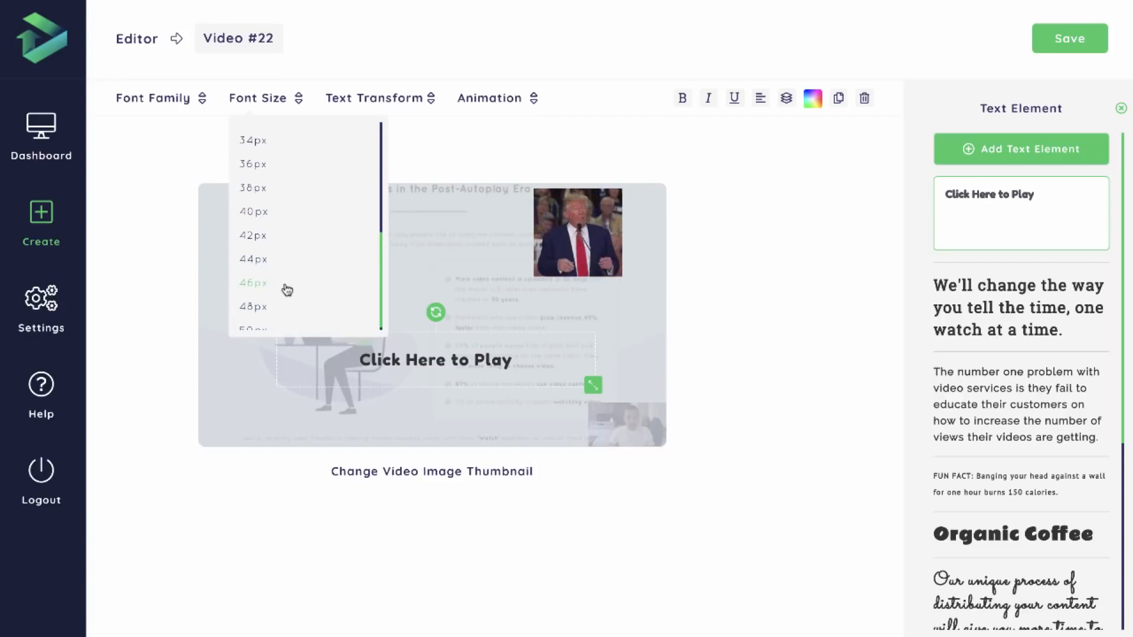
left_click(260, 307)
left_click_drag(433, 361, 441, 402)
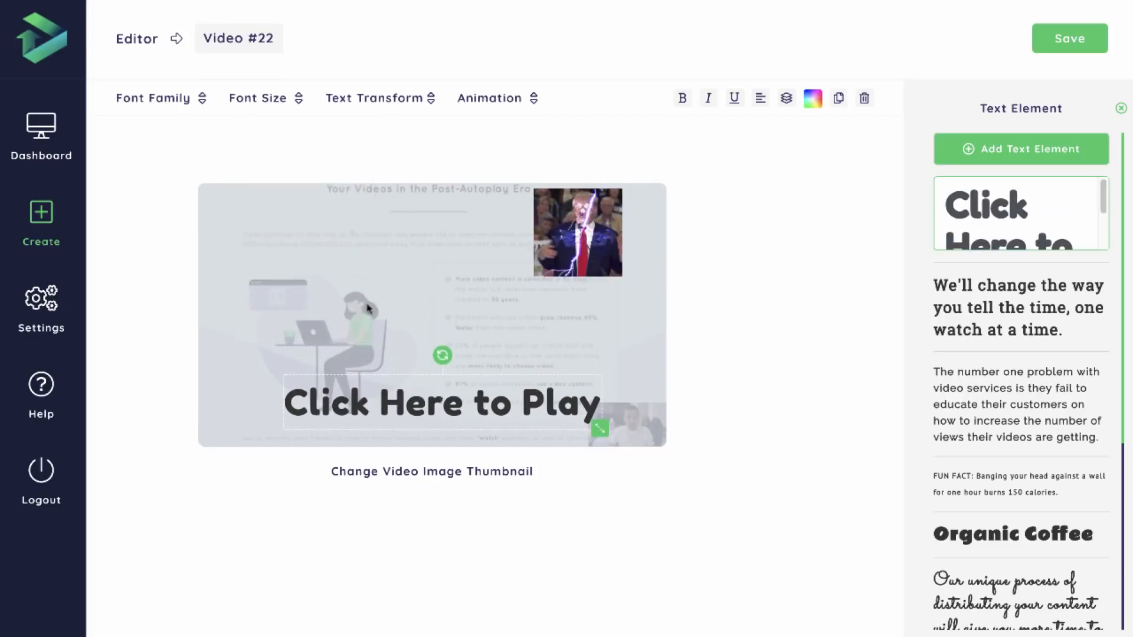
Look over the size and text transform options, and apply the Pulse animation to the "Click Here to Play" text.
left_click(285, 98)
left_click(425, 97)
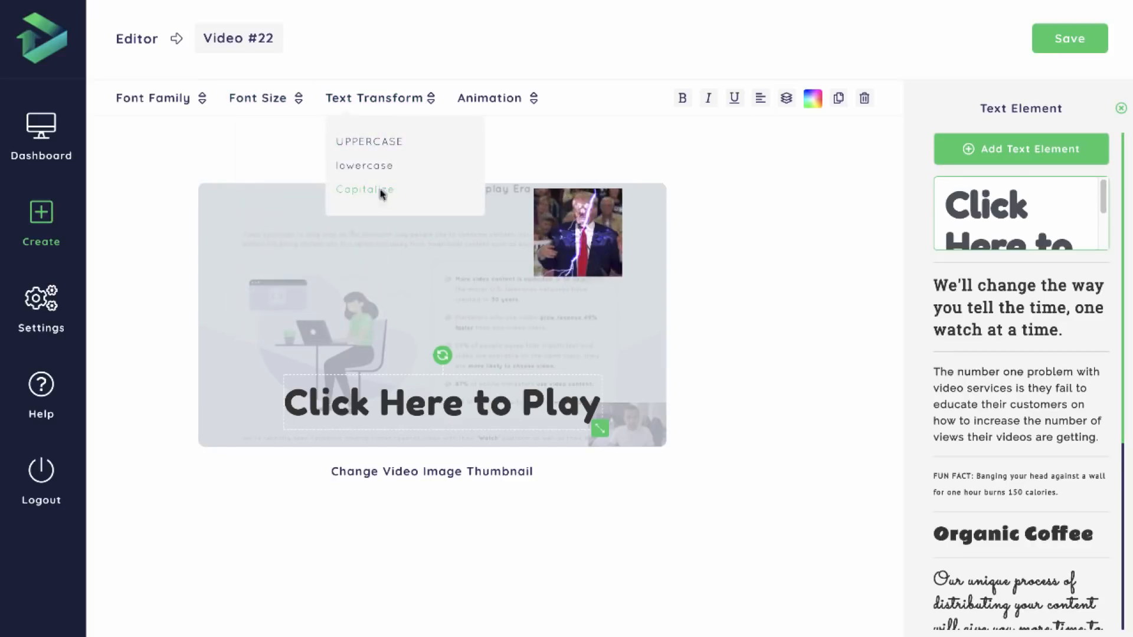
left_click(489, 98)
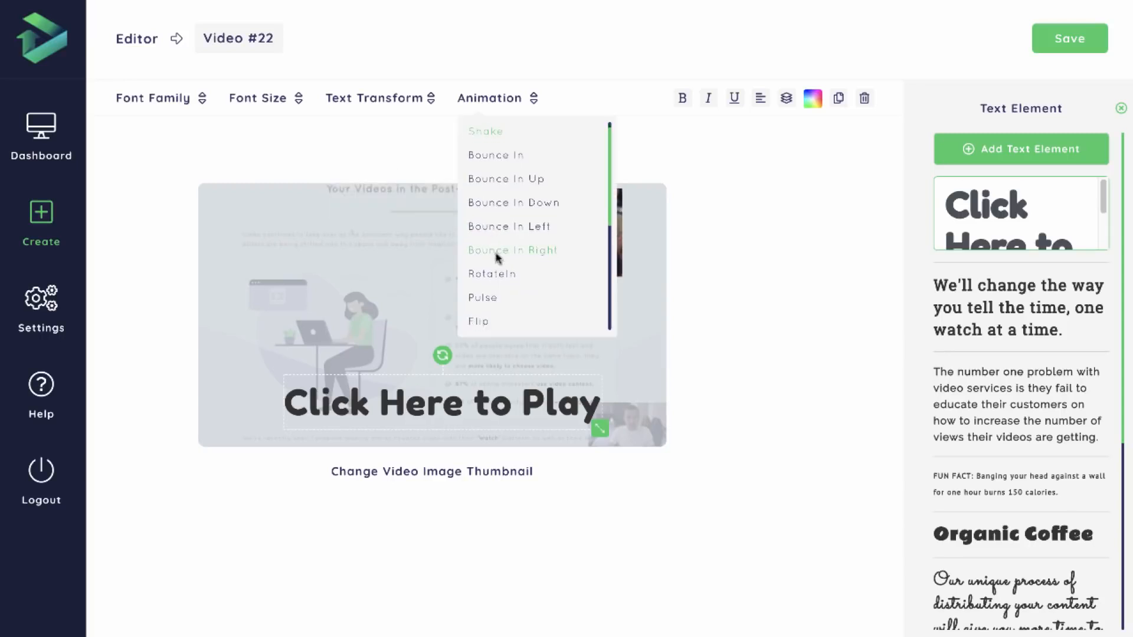
left_click(483, 301)
Browse the other animation presets for the text, such as Swing, Wobble and Jello, and close the text settings.
left_click(423, 106)
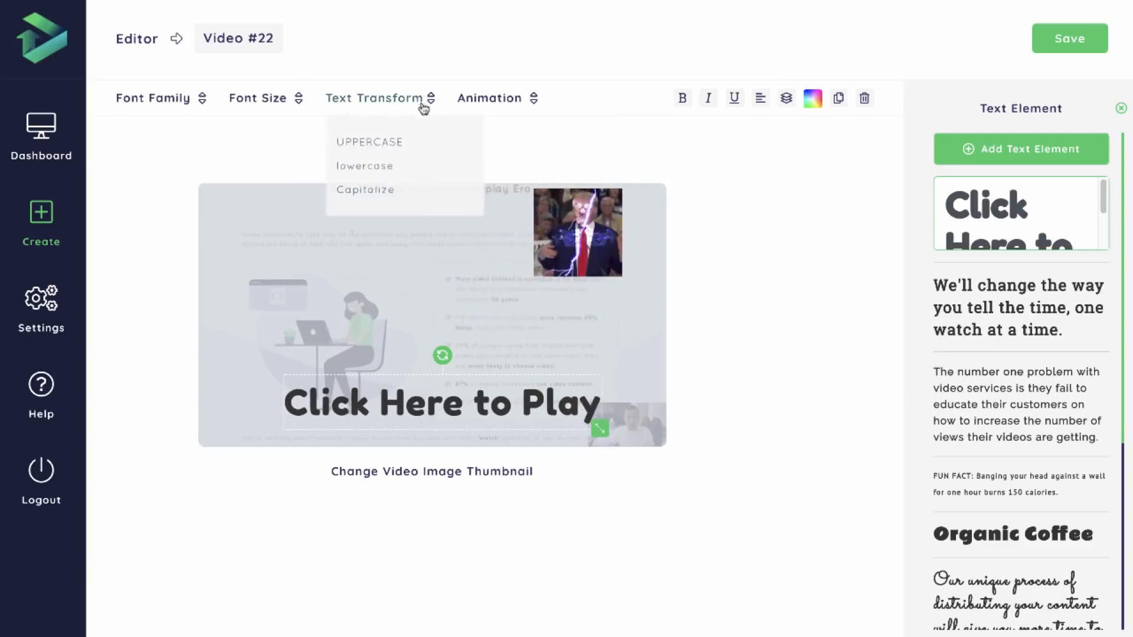
left_click(489, 98)
scroll(515, 205, "down", 3)
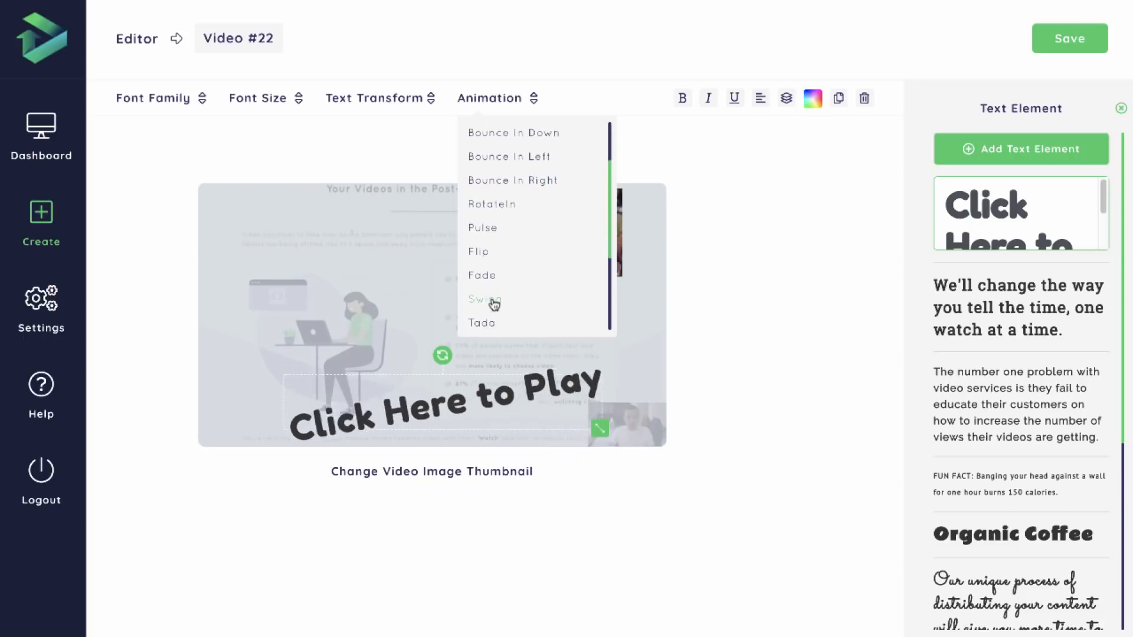
scroll(492, 303, "down", 1)
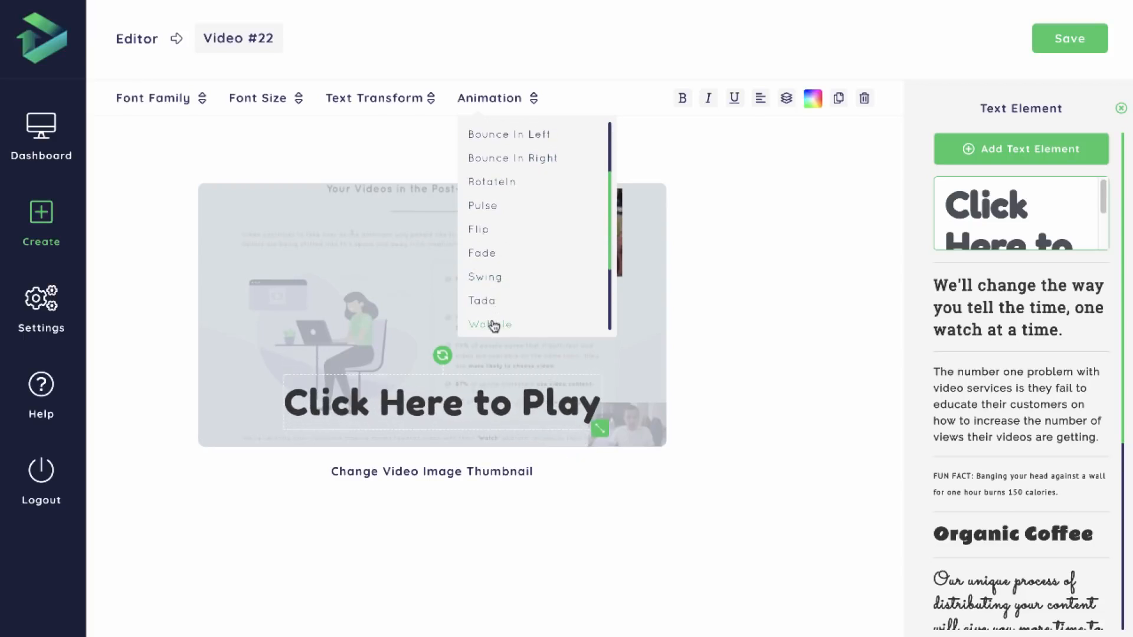
scroll(499, 322, "down", 1)
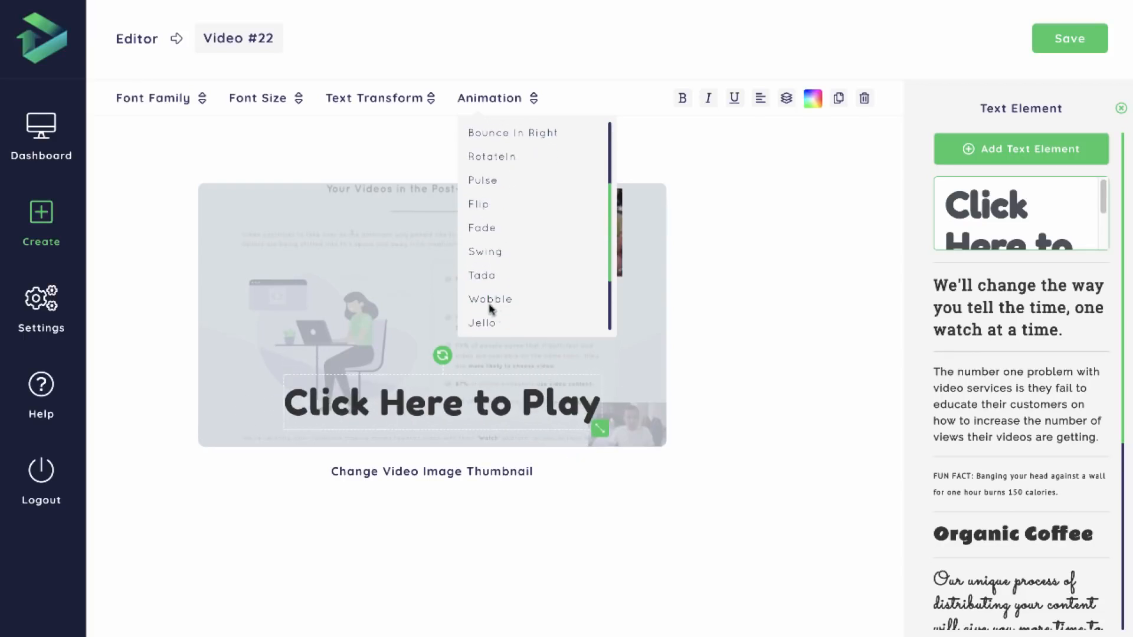
scroll(498, 320, "down", 1)
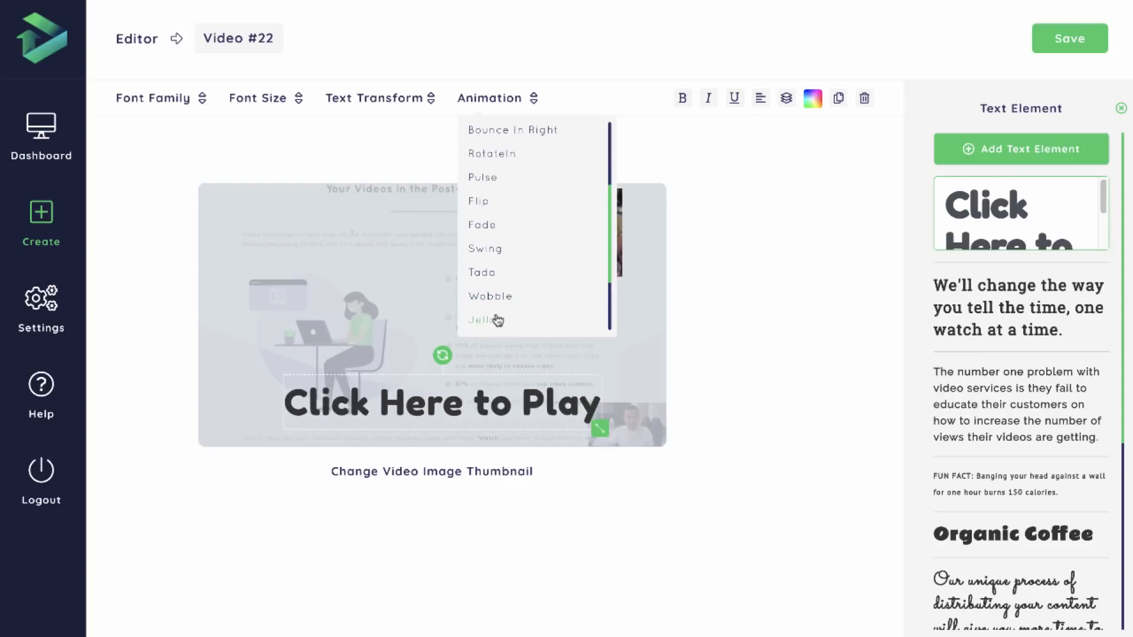
scroll(498, 318, "down", 2)
scroll(490, 248, "up", 1)
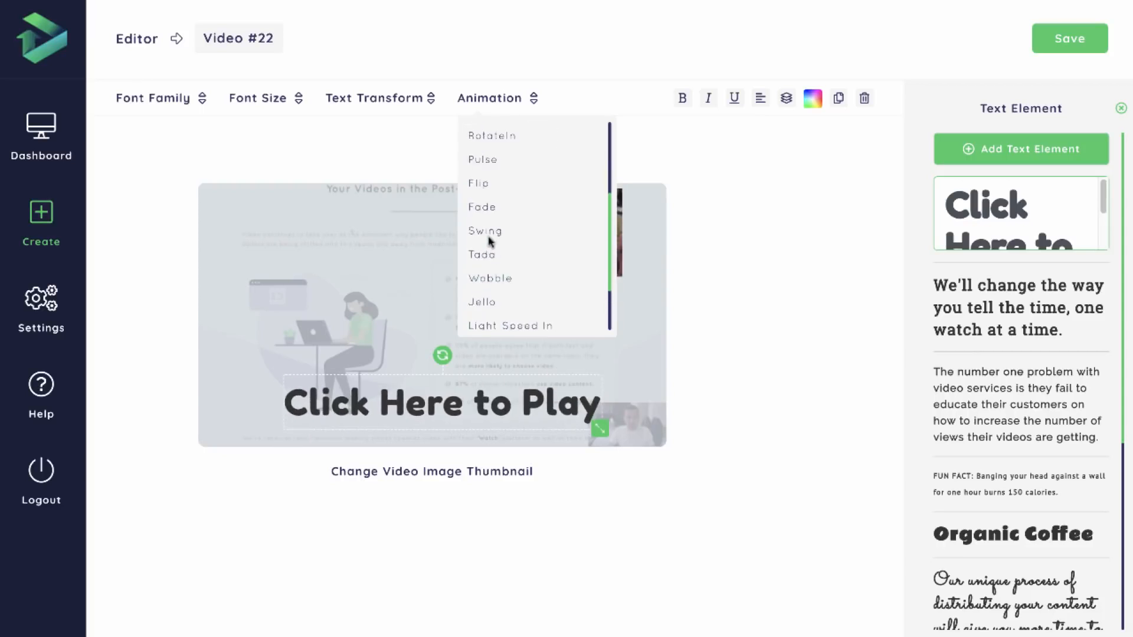
scroll(488, 194, "up", 1)
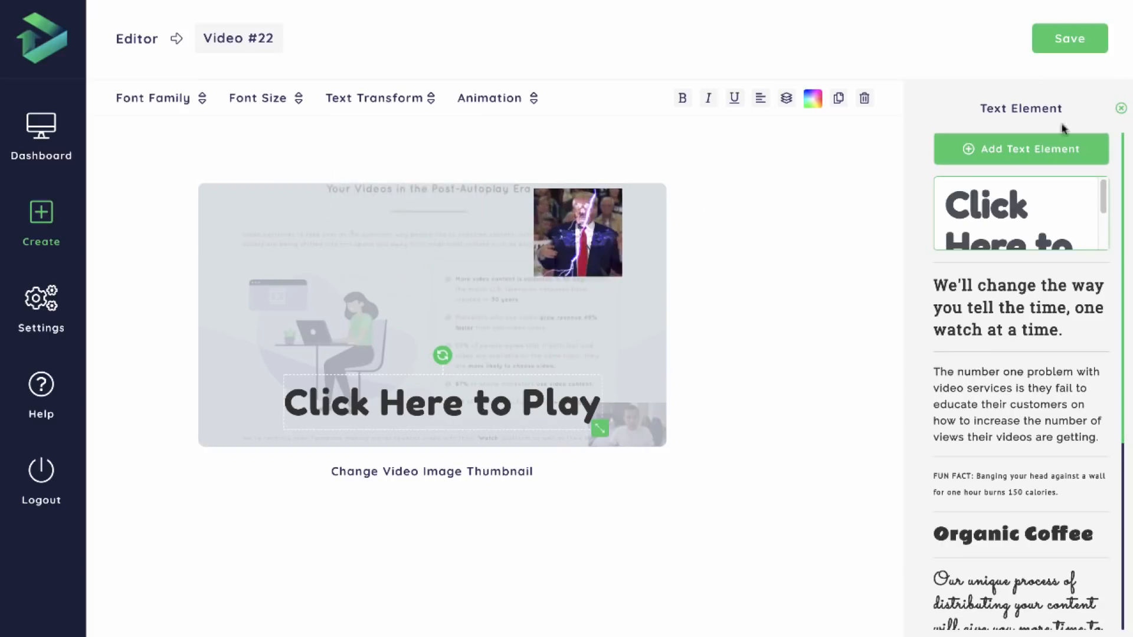
left_click(1122, 110)
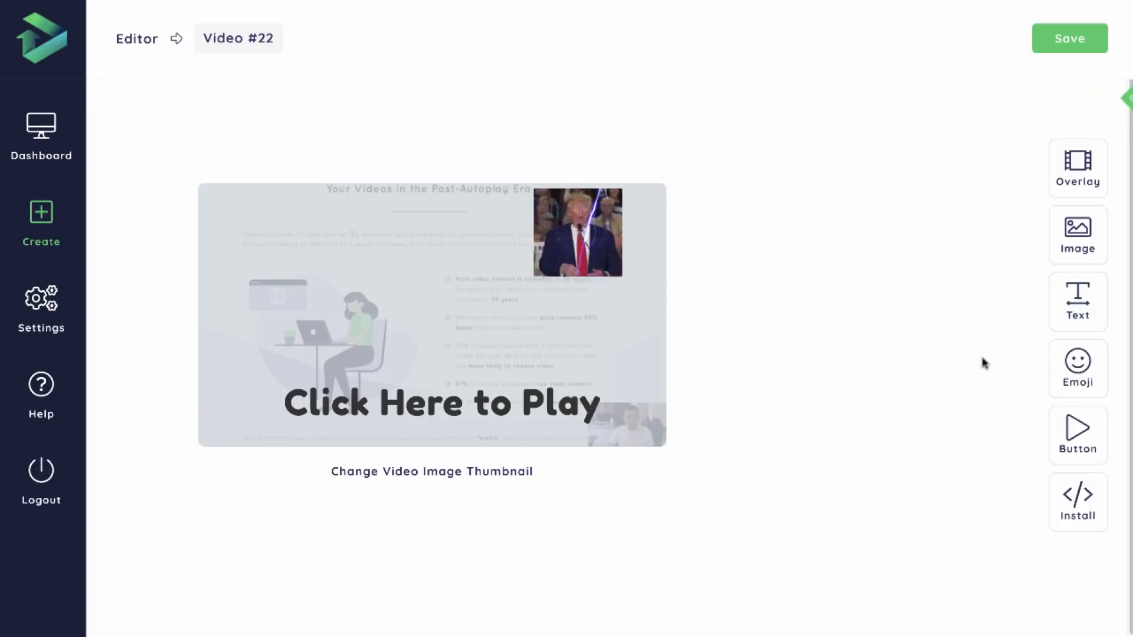
left_click(540, 398)
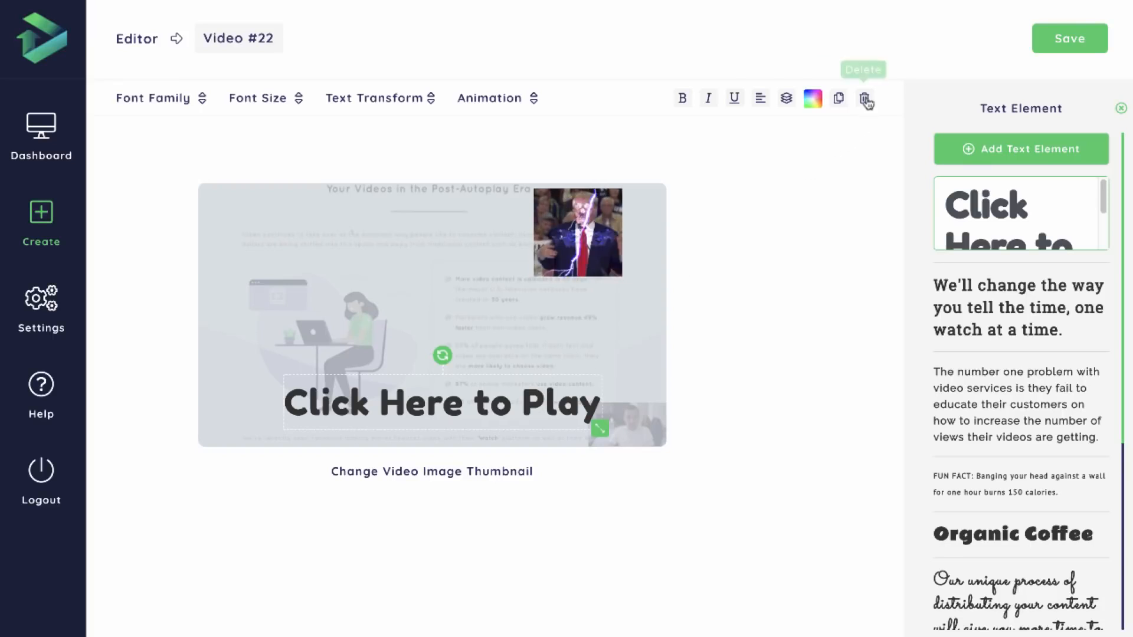
left_click(1119, 110)
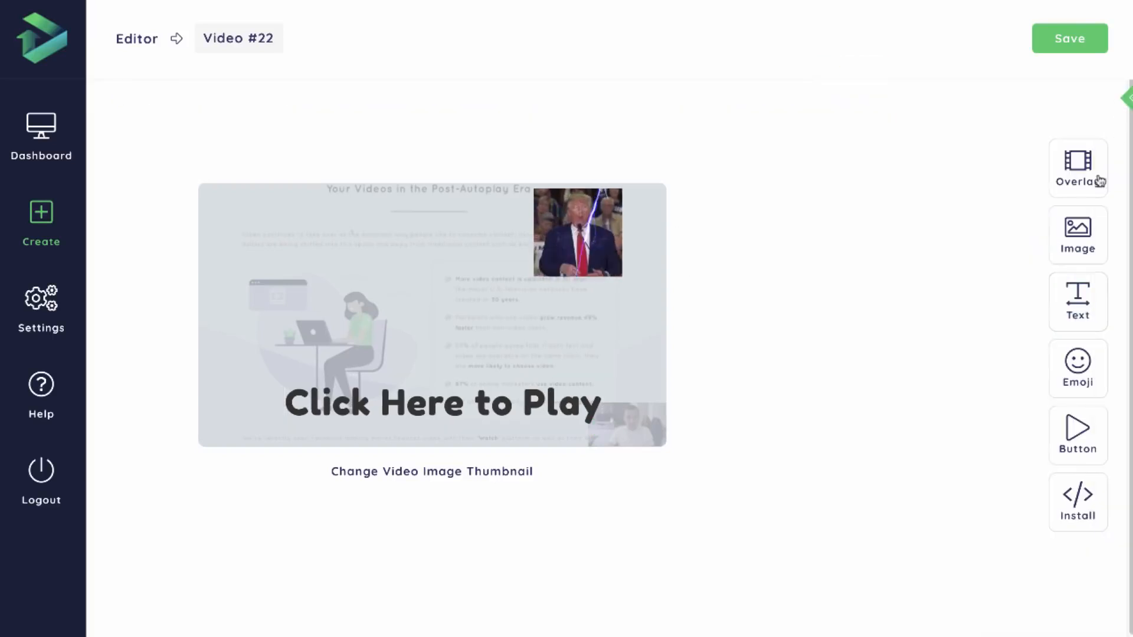
Browse the emoji categories, add the toothy grinning face from People & General, and place it directly after the "Click Here to Play" text.
left_click(1085, 372)
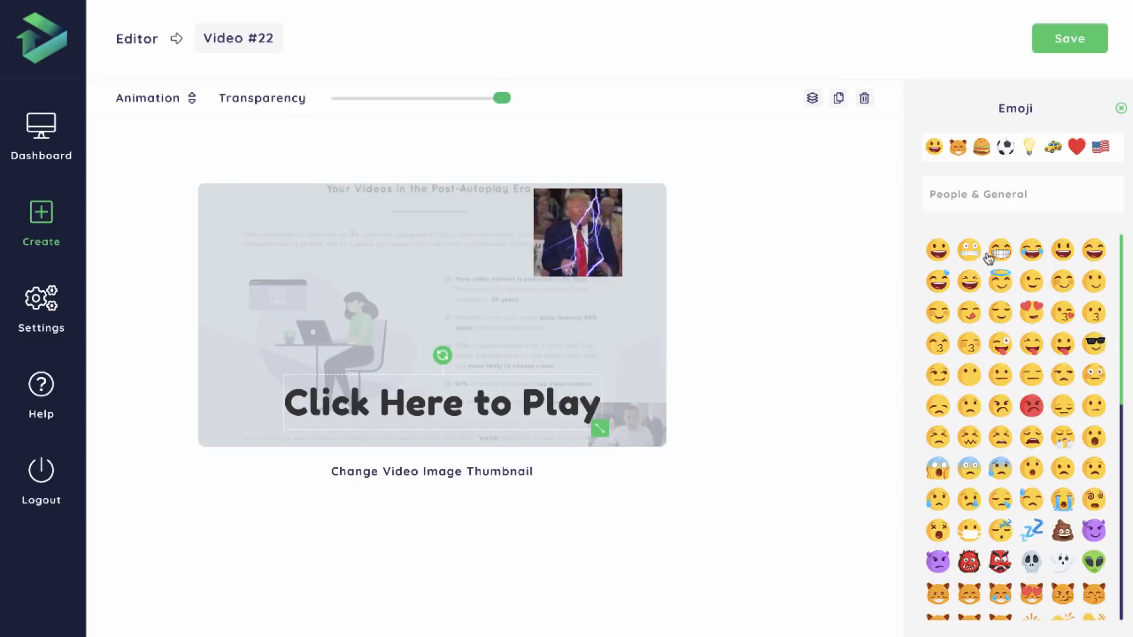
scroll(1006, 252, "down", 5)
scroll(1006, 253, "up", 5)
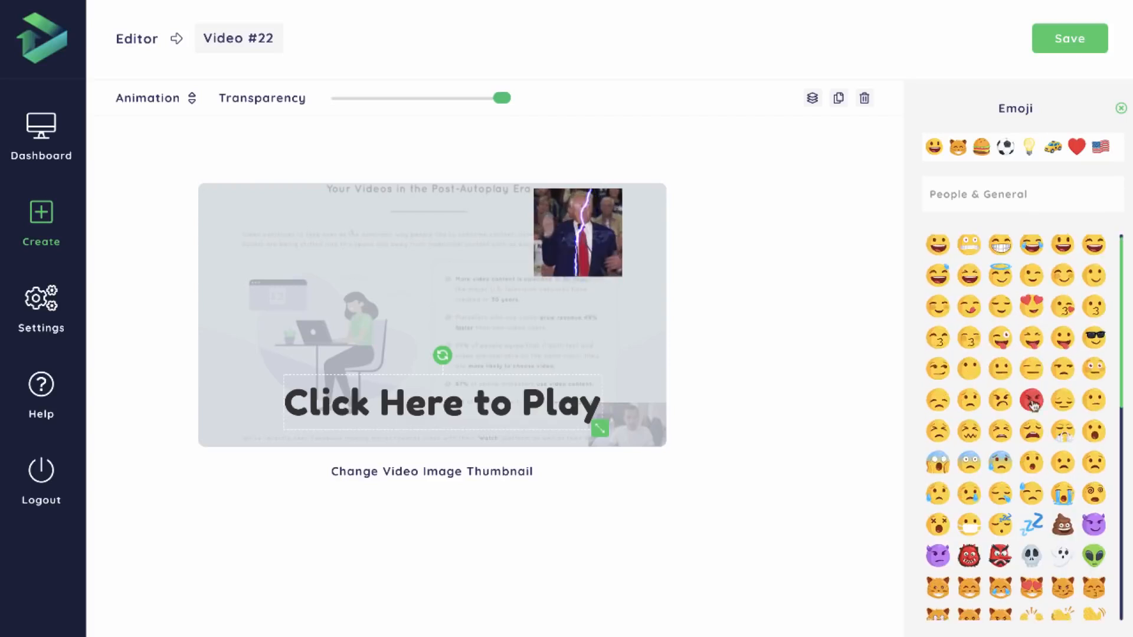
left_click(958, 146)
left_click(982, 147)
left_click(1005, 146)
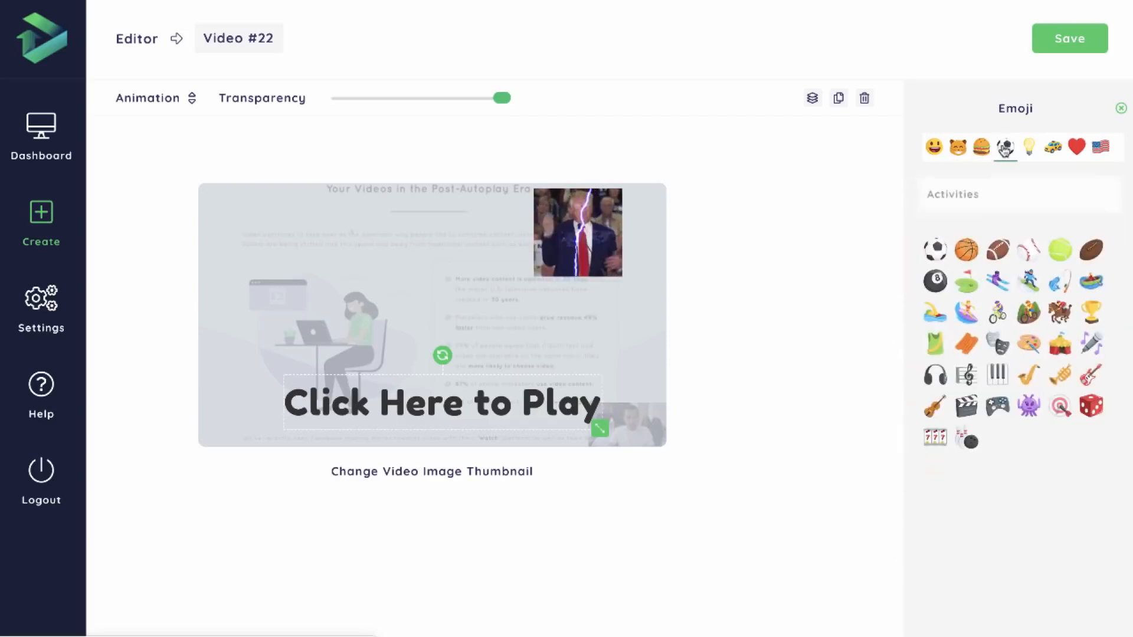
left_click(935, 146)
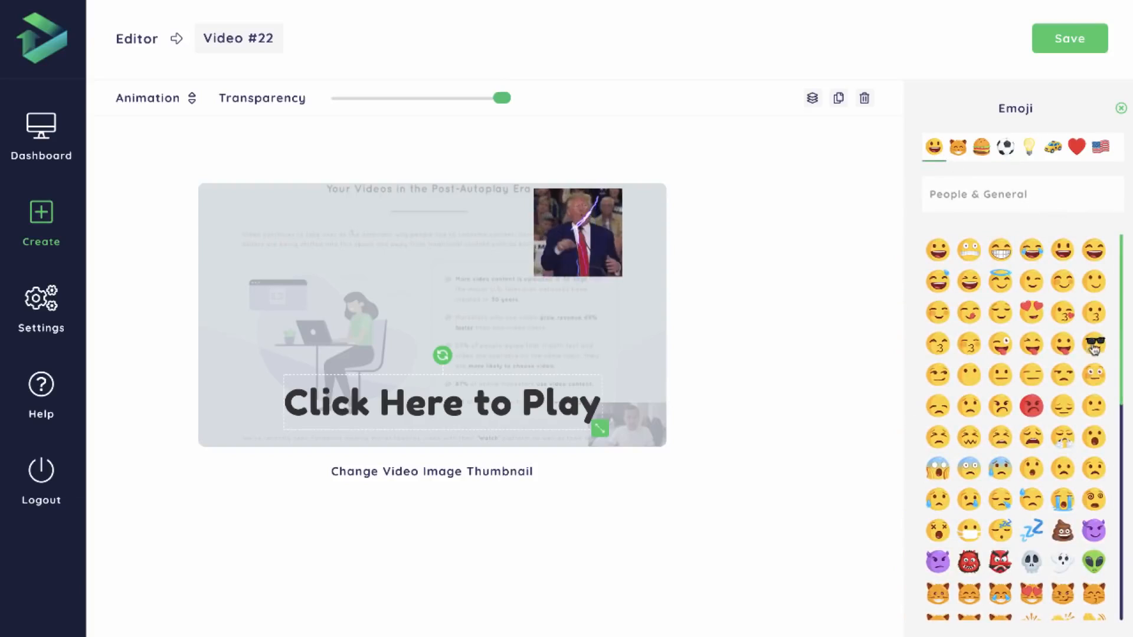
left_click(1003, 251)
left_click_drag(437, 313, 625, 403)
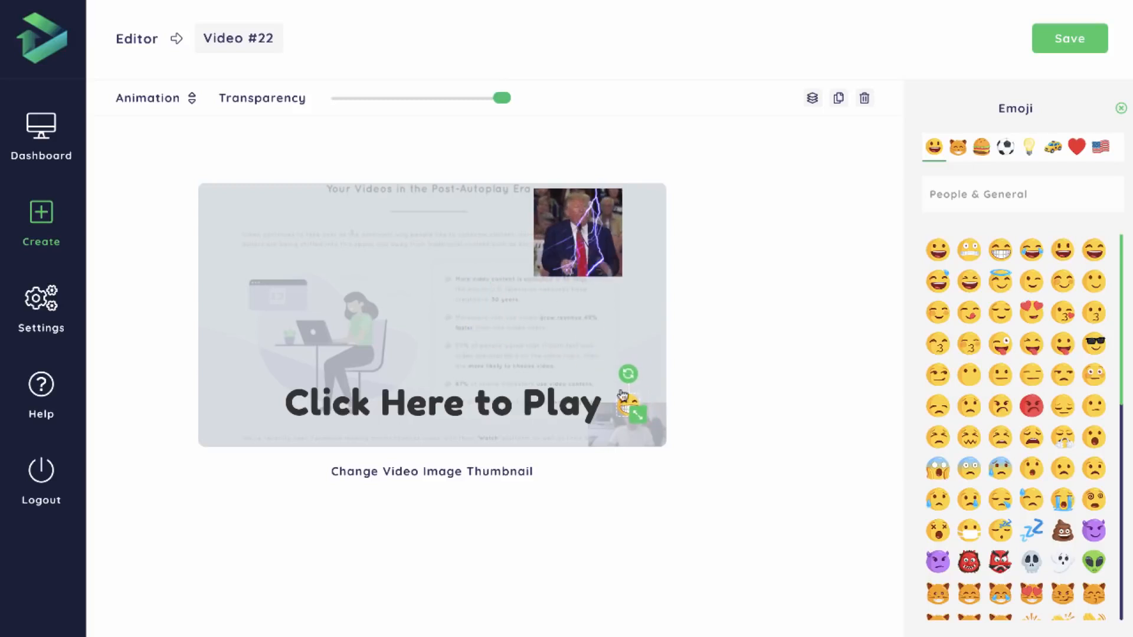
Apply the Flip animation to the grinning emoji and close the emoji settings.
left_click(192, 100)
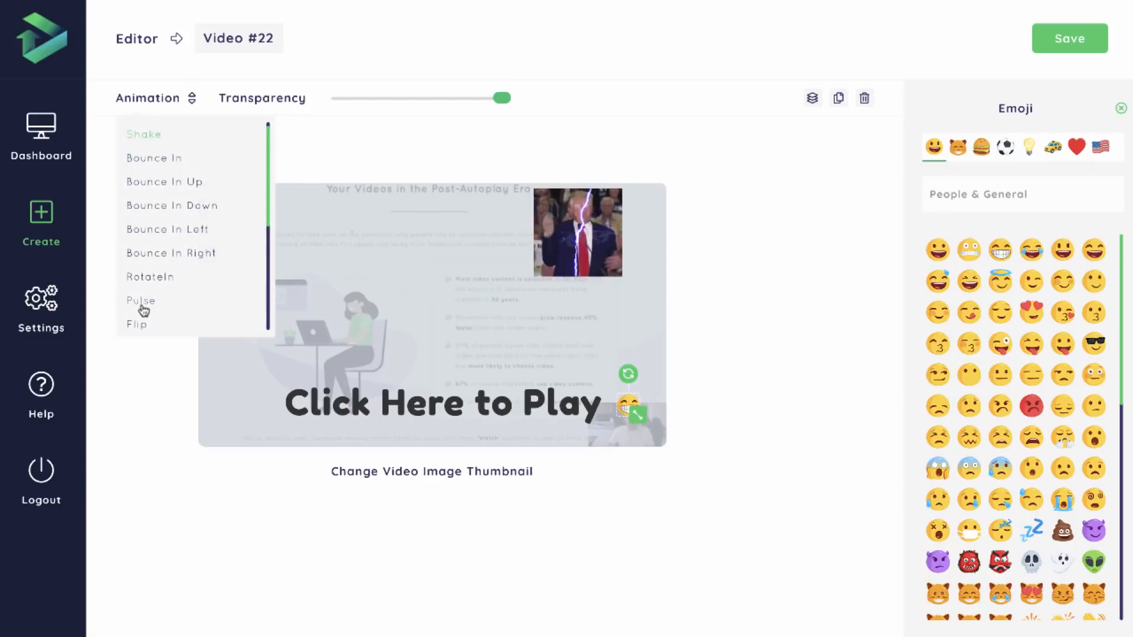
left_click(147, 326)
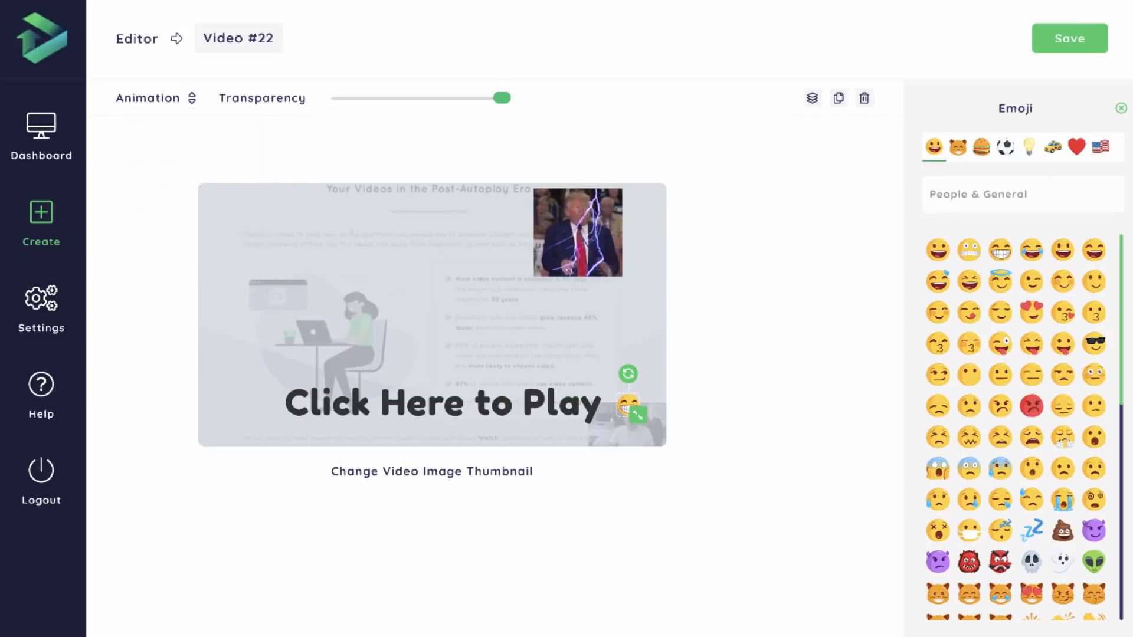
left_click(1121, 108)
Add the solid triangle play button to the thumbnail and, after trying purple shades, set its color to blue #2196f3.
left_click(1078, 441)
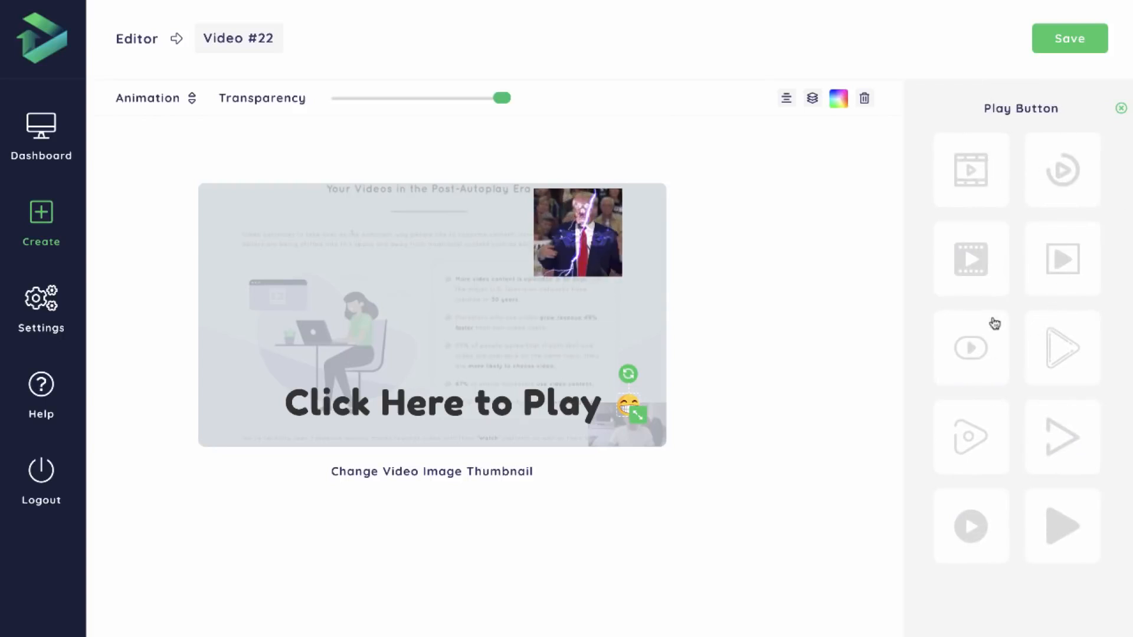
left_click(1057, 556)
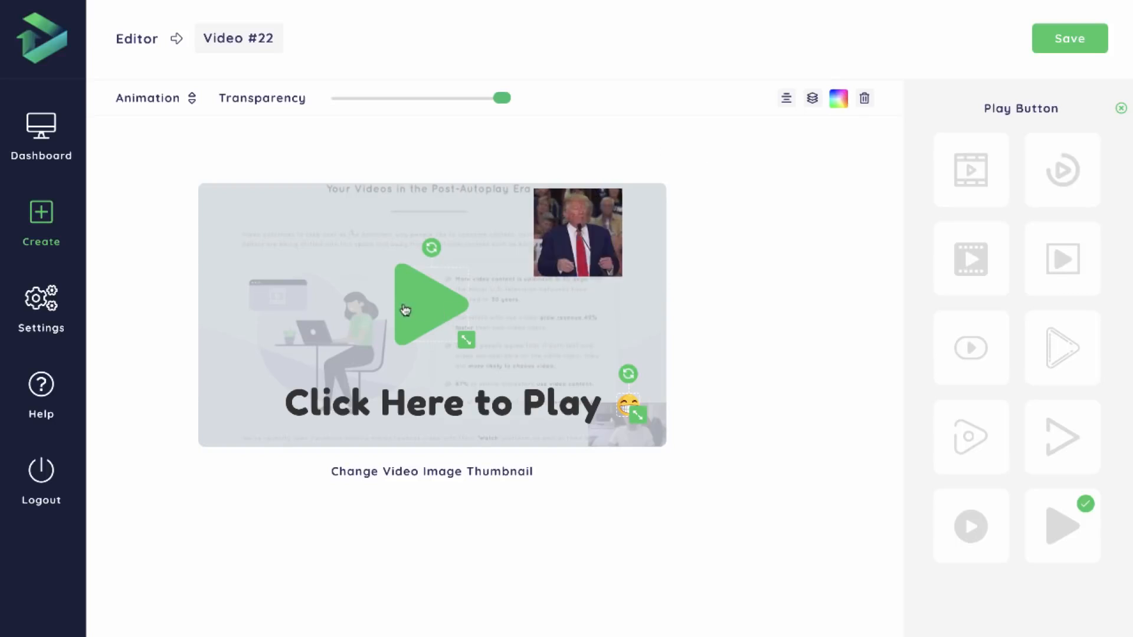
left_click(839, 99)
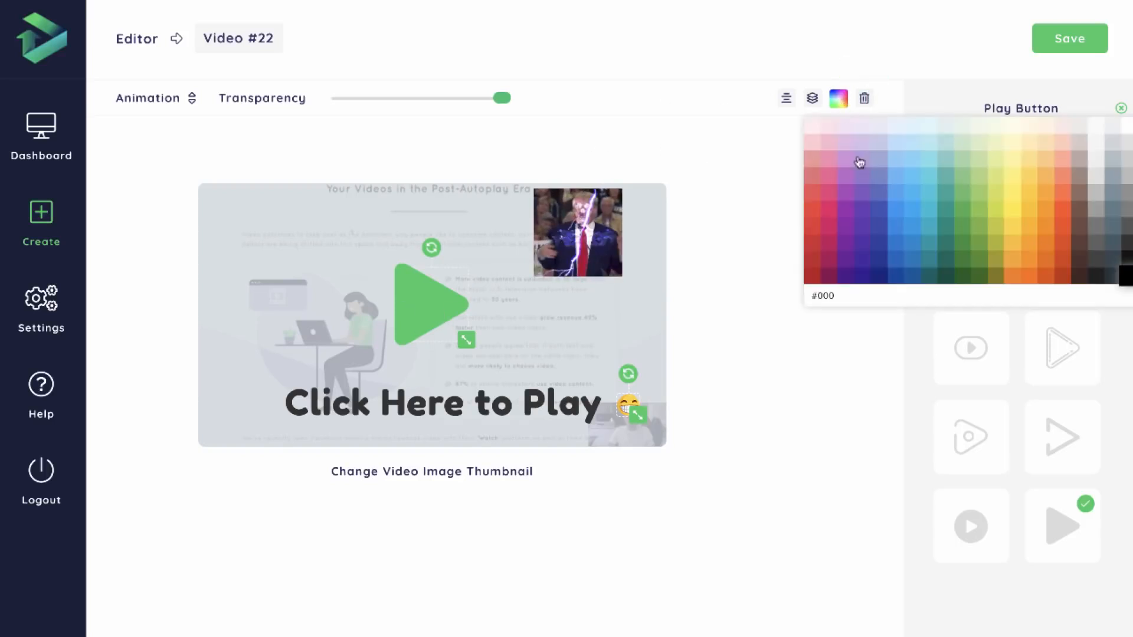
left_click(1055, 177)
left_click(1012, 192)
left_click(846, 226)
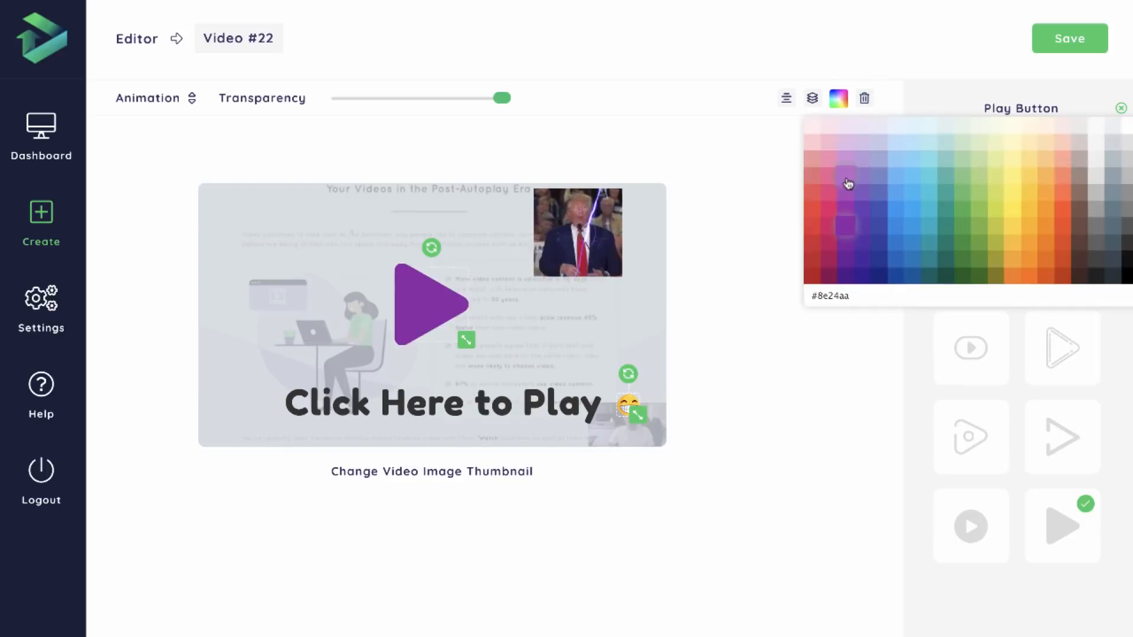
left_click(845, 175)
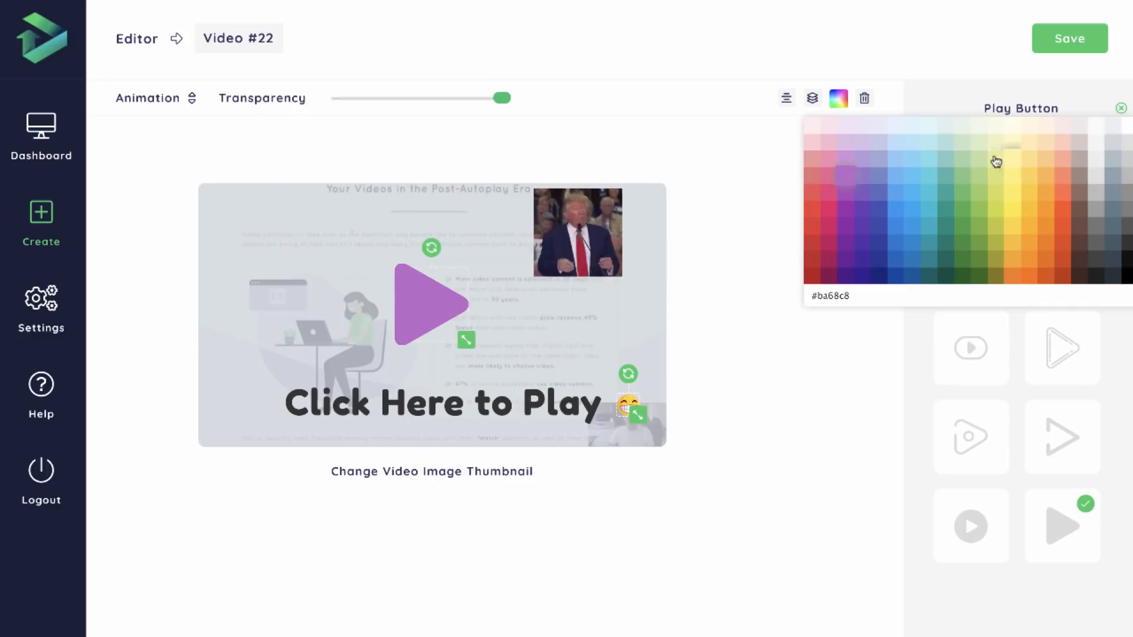
left_click(898, 212)
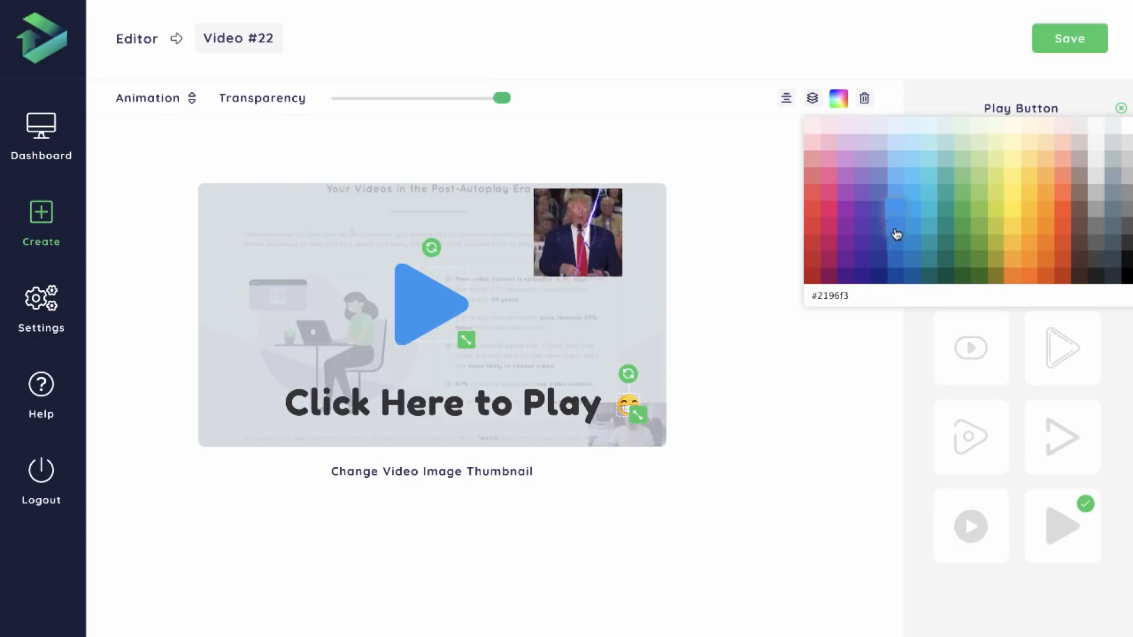
left_click(901, 248)
left_click(897, 212)
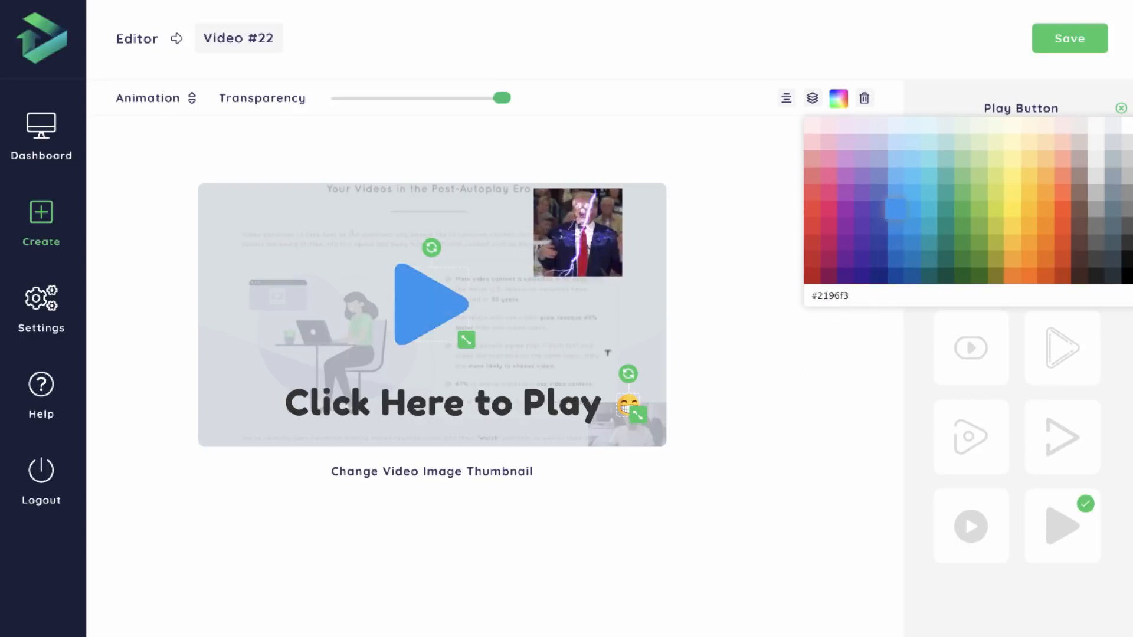
Recolor the "Click Here to Play" text from black to a blue matching the play button.
left_click(534, 402)
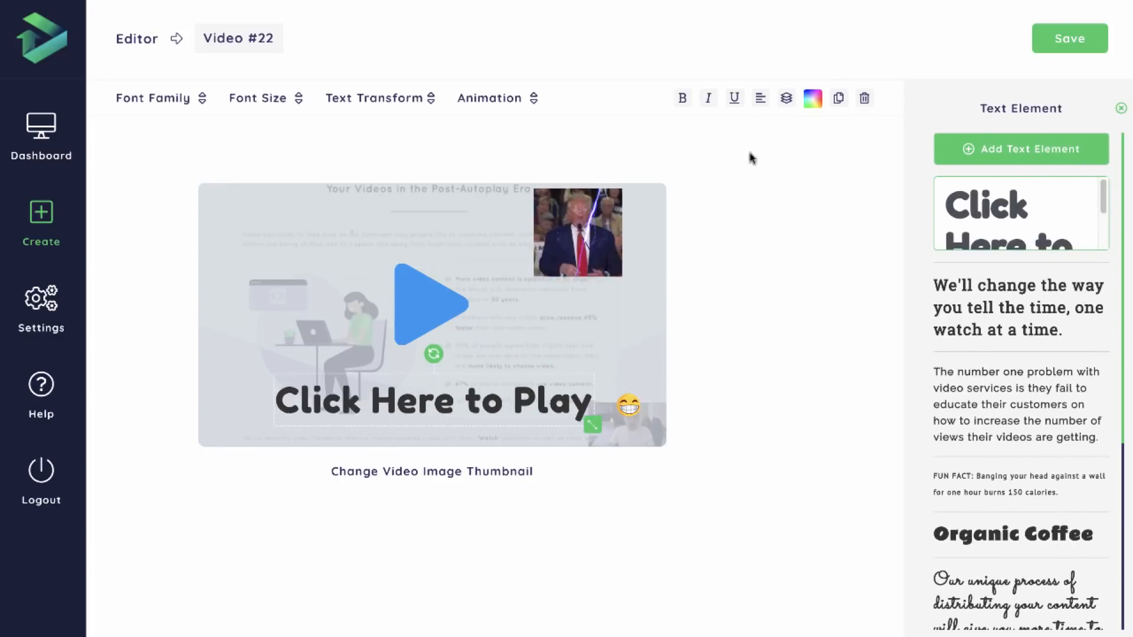
left_click(813, 98)
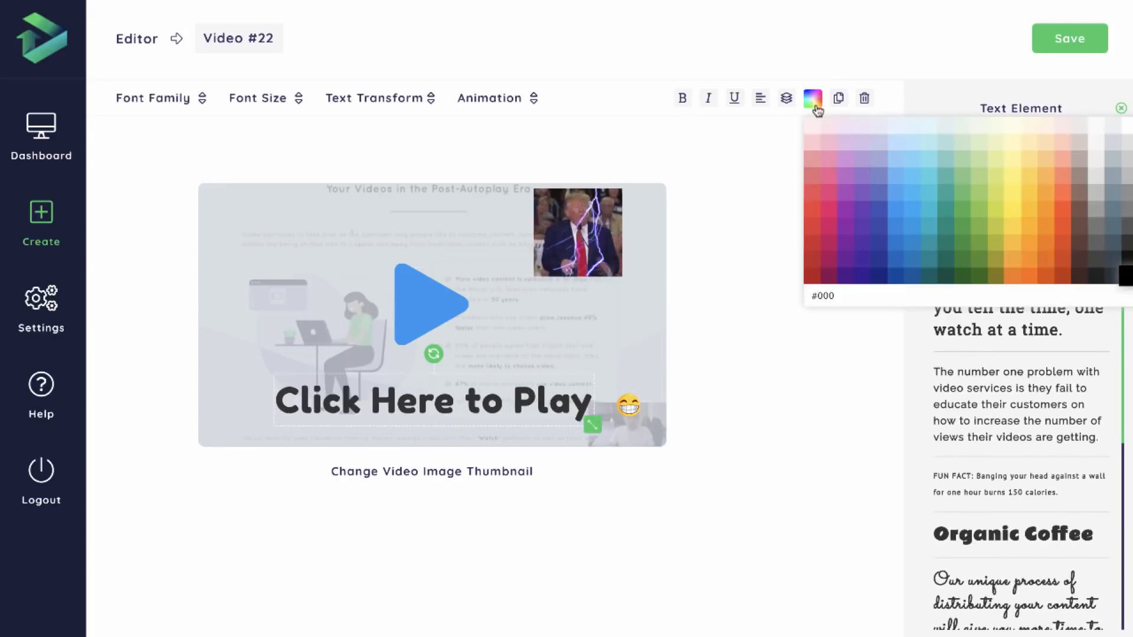
left_click(888, 228)
Center the play button on the thumbnail and tuck the smaller GIF into the thumbnail's upper-right corner.
left_click(447, 321)
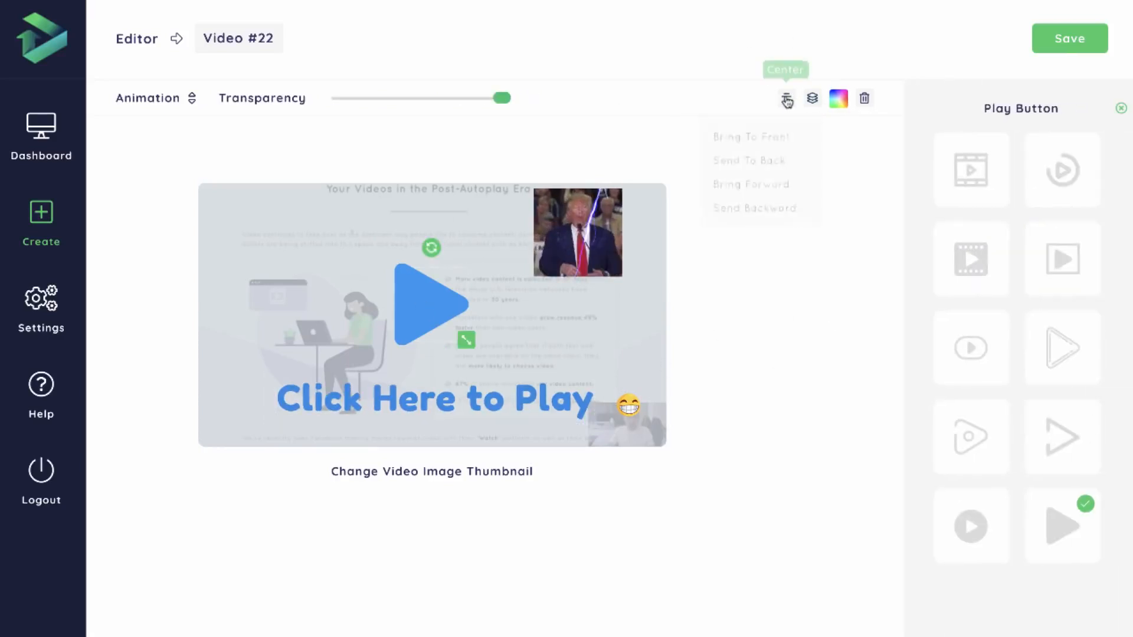
left_click(788, 101)
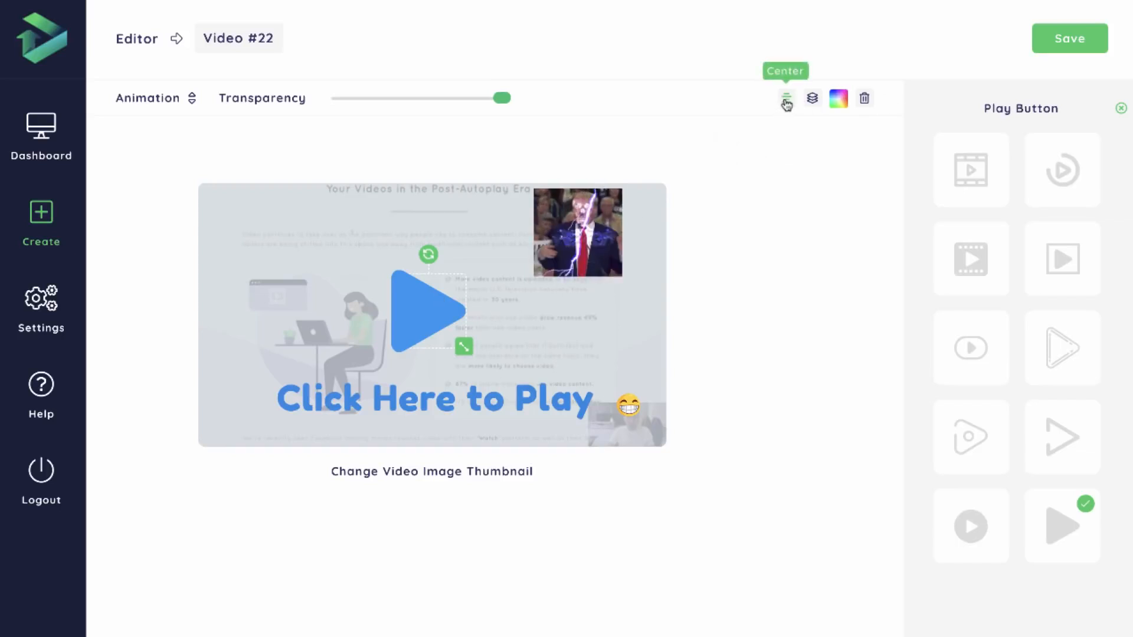
left_click(576, 258)
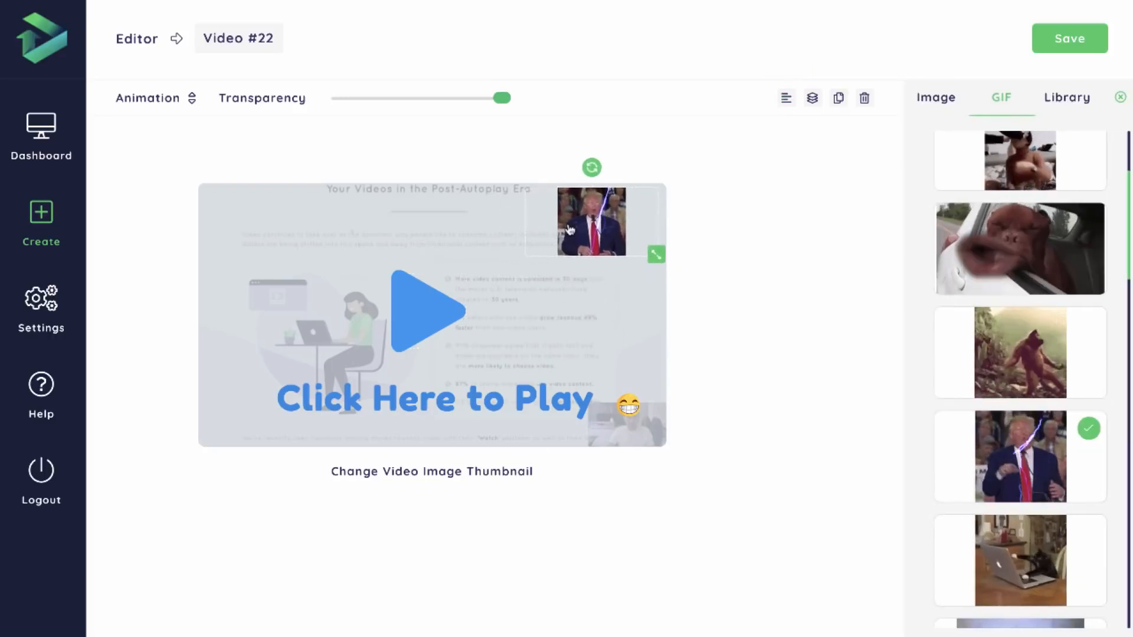
left_click_drag(570, 230, 571, 228)
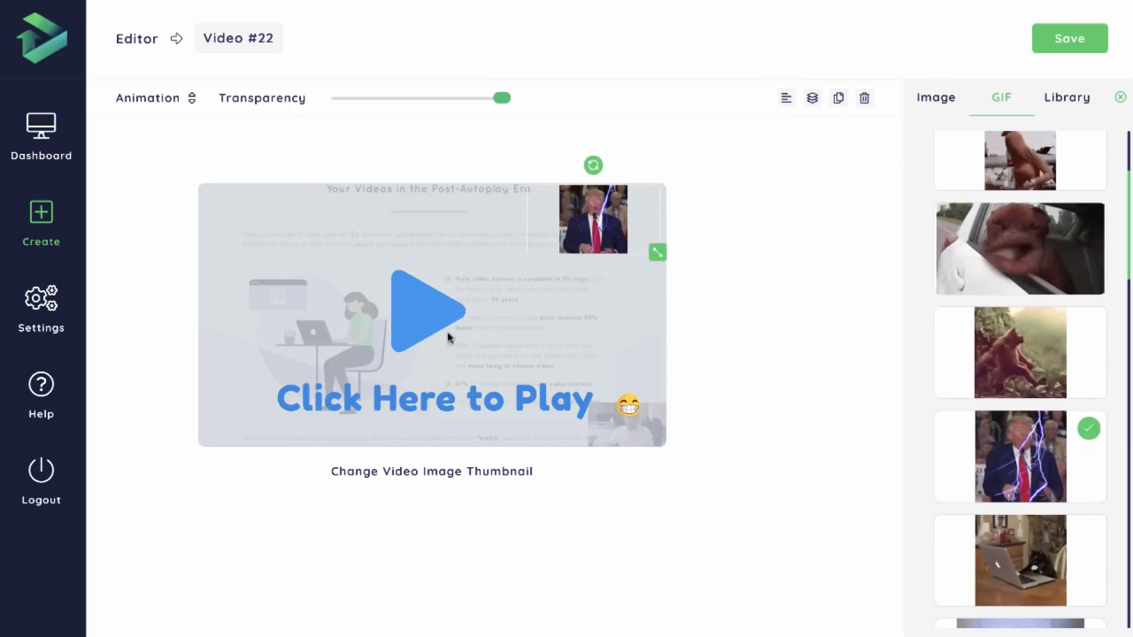
Set the "Click Here to Play" text to 30px, shift it slightly left, and move the emoji directly after it.
left_click(467, 396)
mouse_move(277, 106)
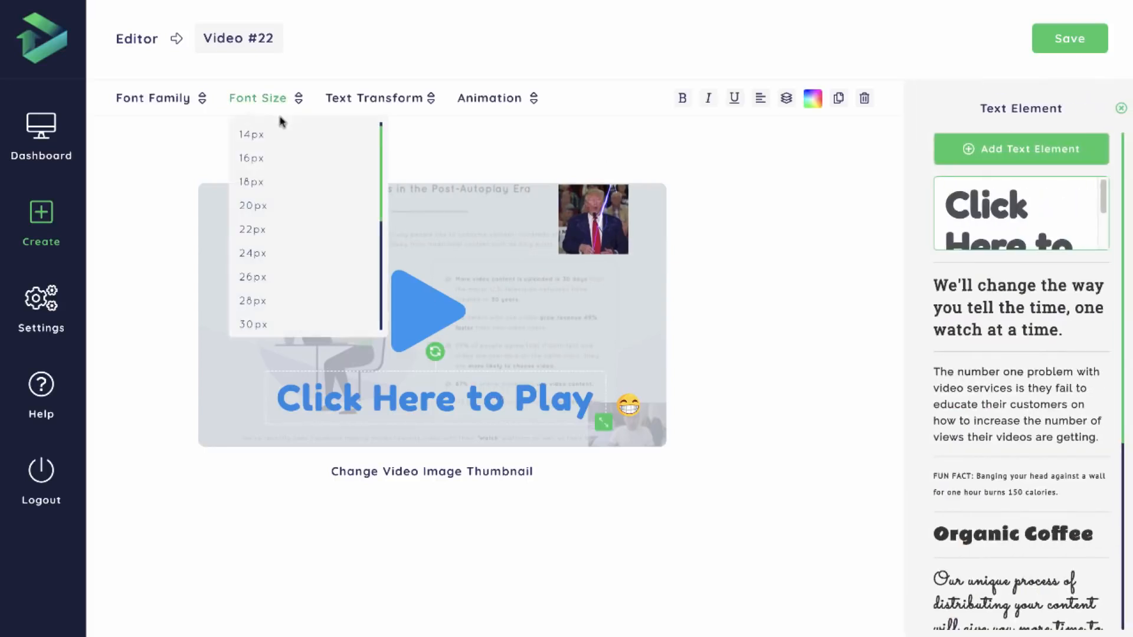
left_click(256, 328)
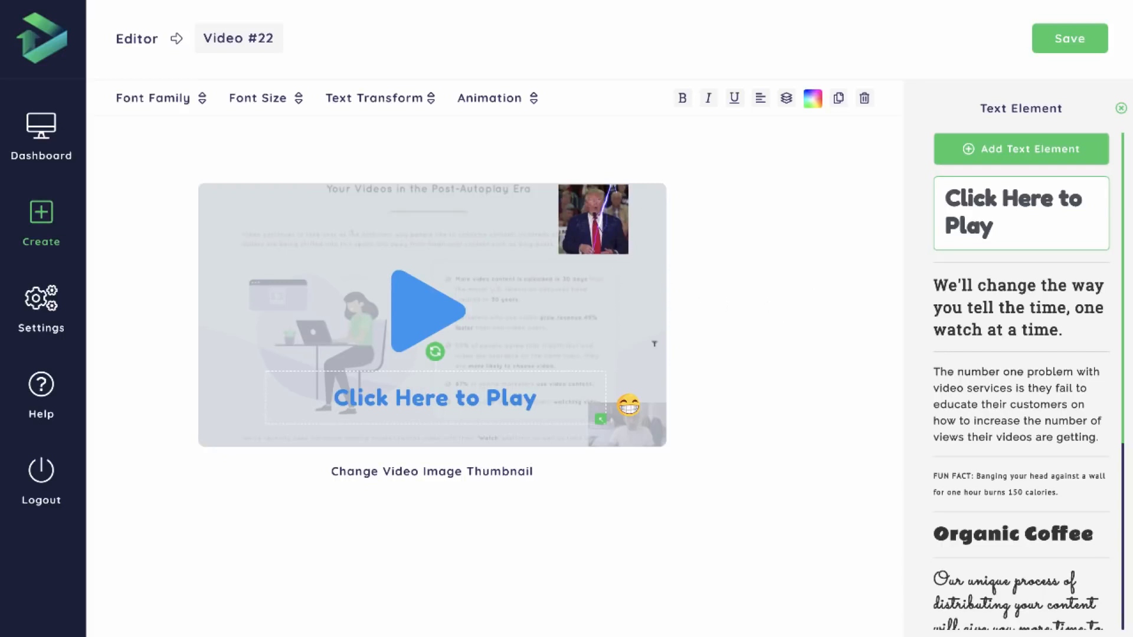
left_click_drag(466, 394, 458, 395)
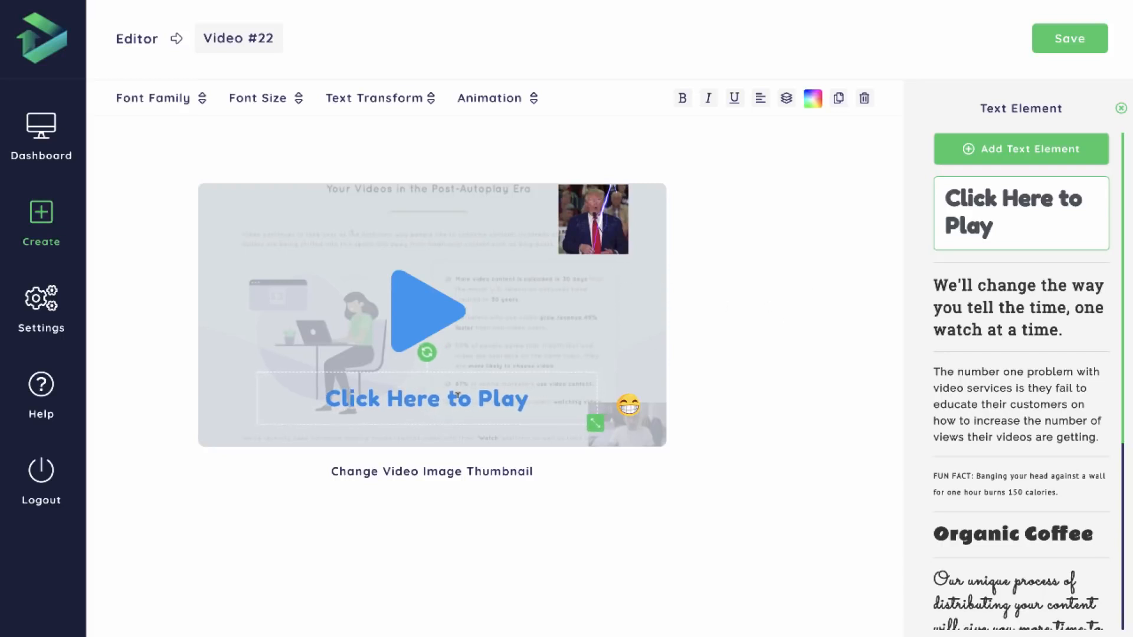
left_click(629, 406)
left_click_drag(632, 403, 554, 402)
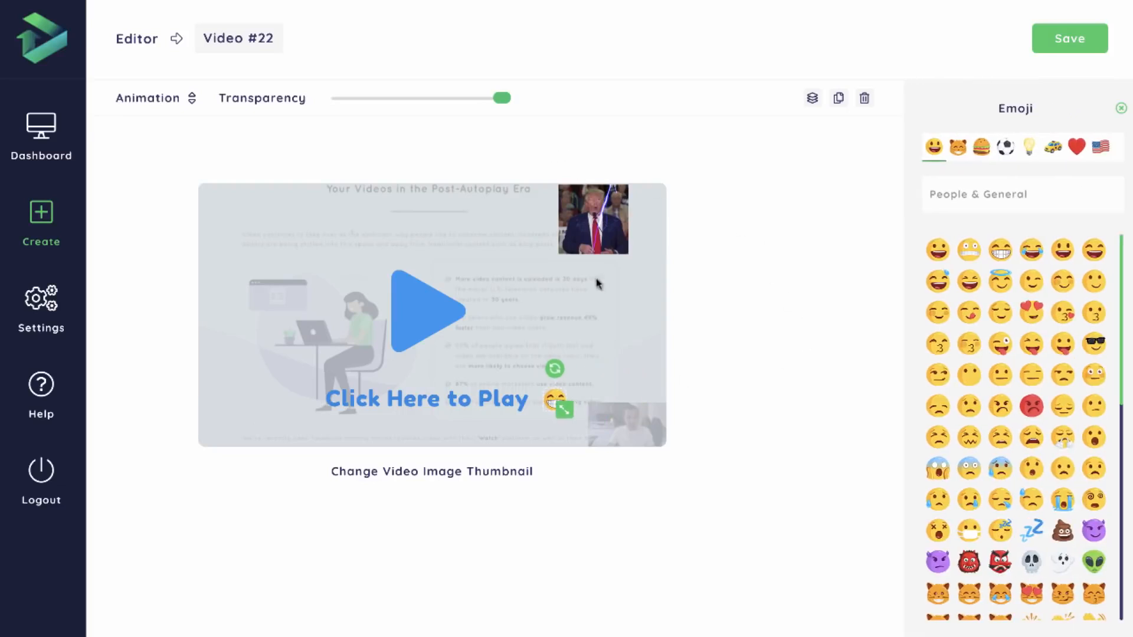
left_click(601, 338)
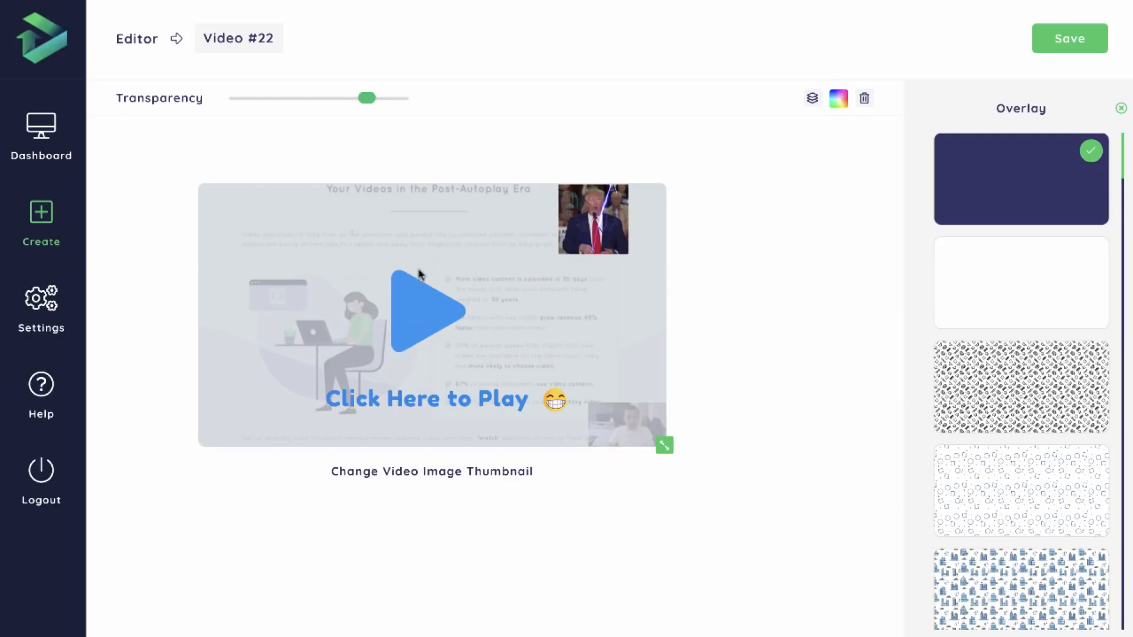
Apply the Swing animation to the blue play button.
left_click(437, 312)
mouse_move(167, 101)
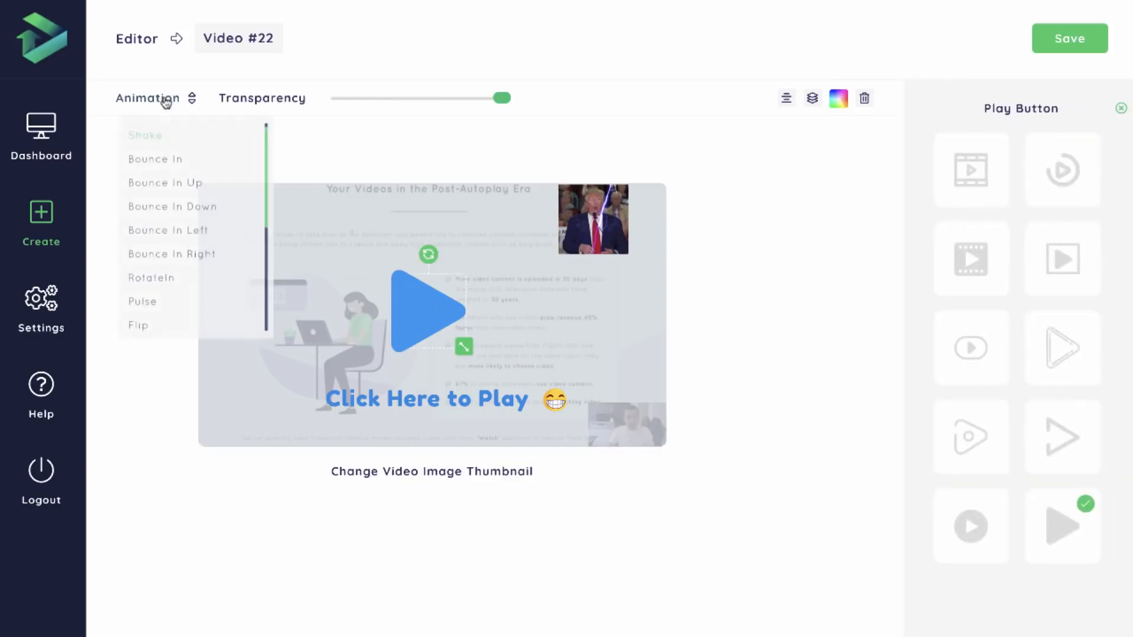
scroll(169, 273, "down", 2)
mouse_move(134, 97)
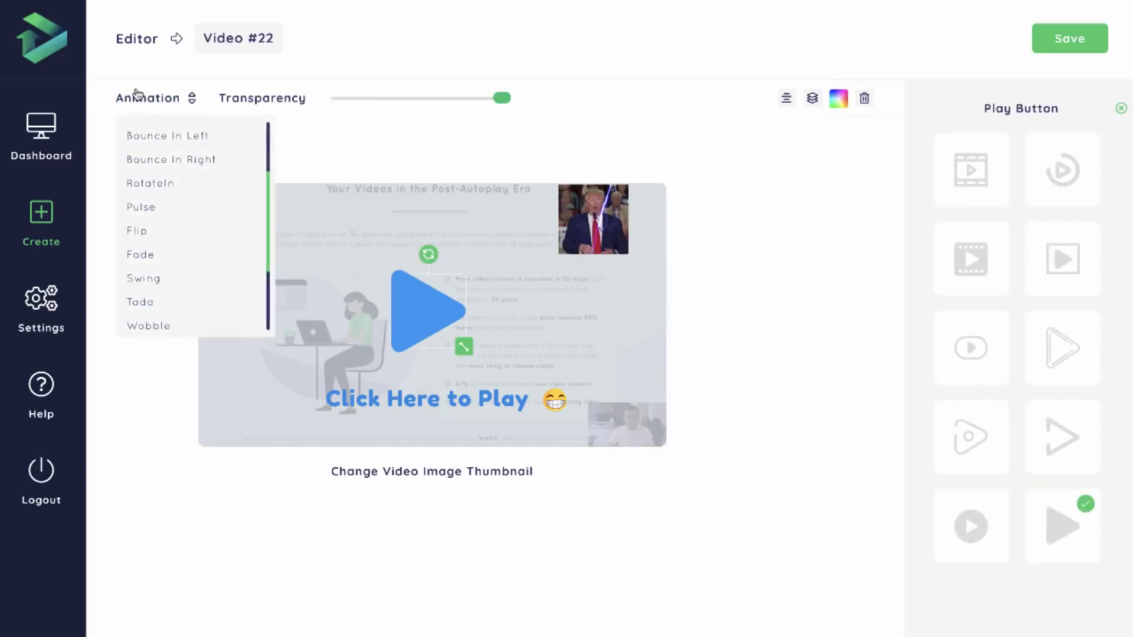
left_click(144, 278)
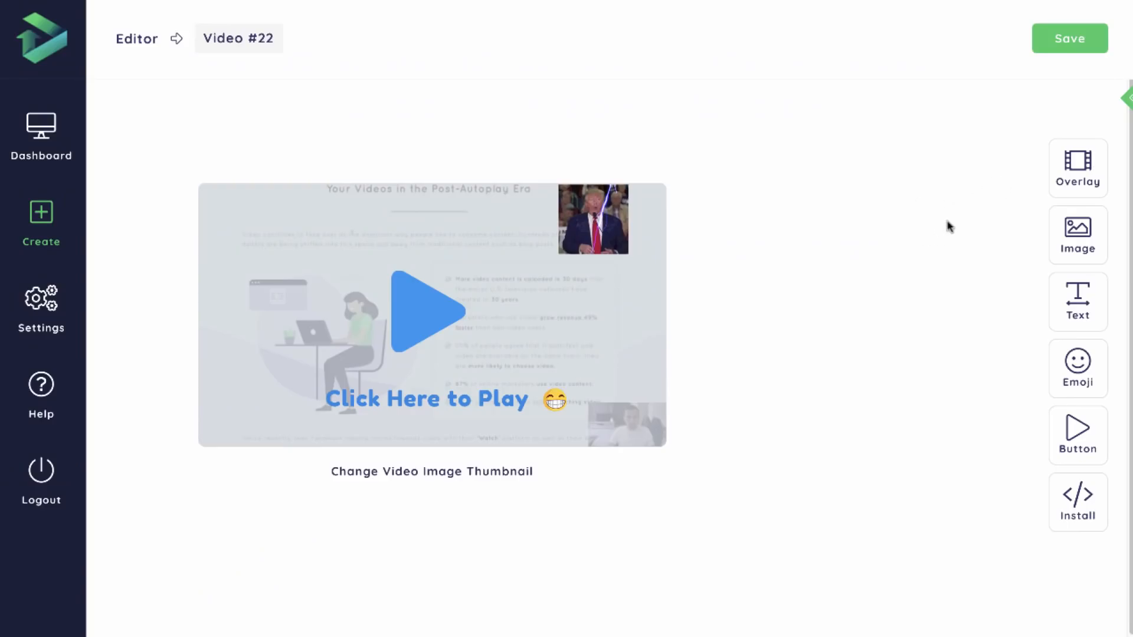
Save the splash design and save the video name as "video #22".
left_click(1062, 39)
left_click(248, 38)
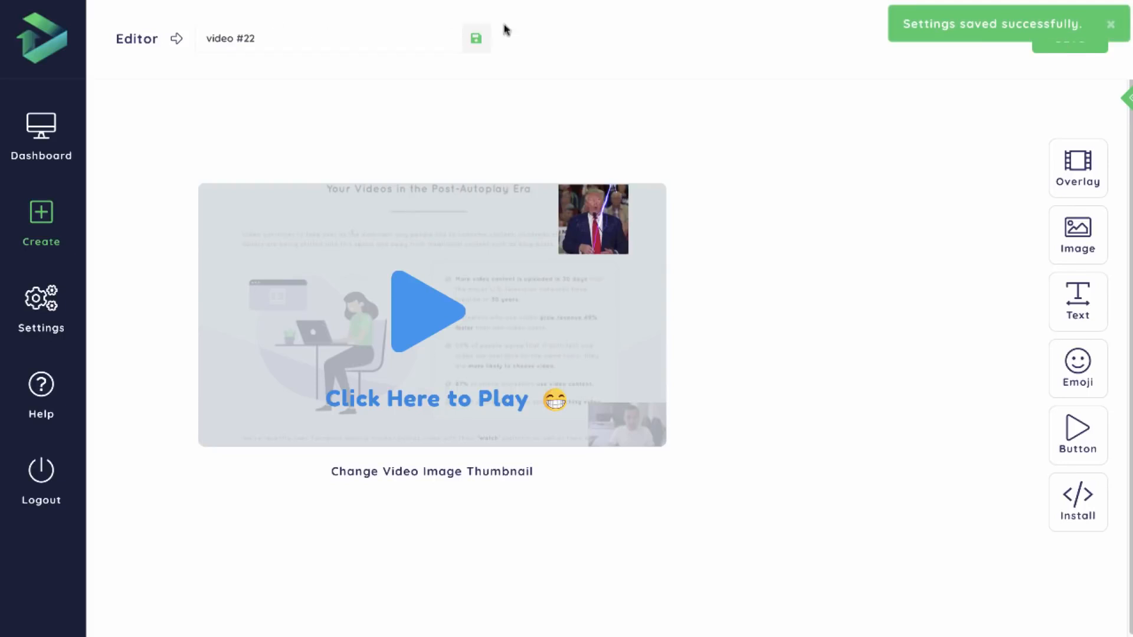
left_click(475, 38)
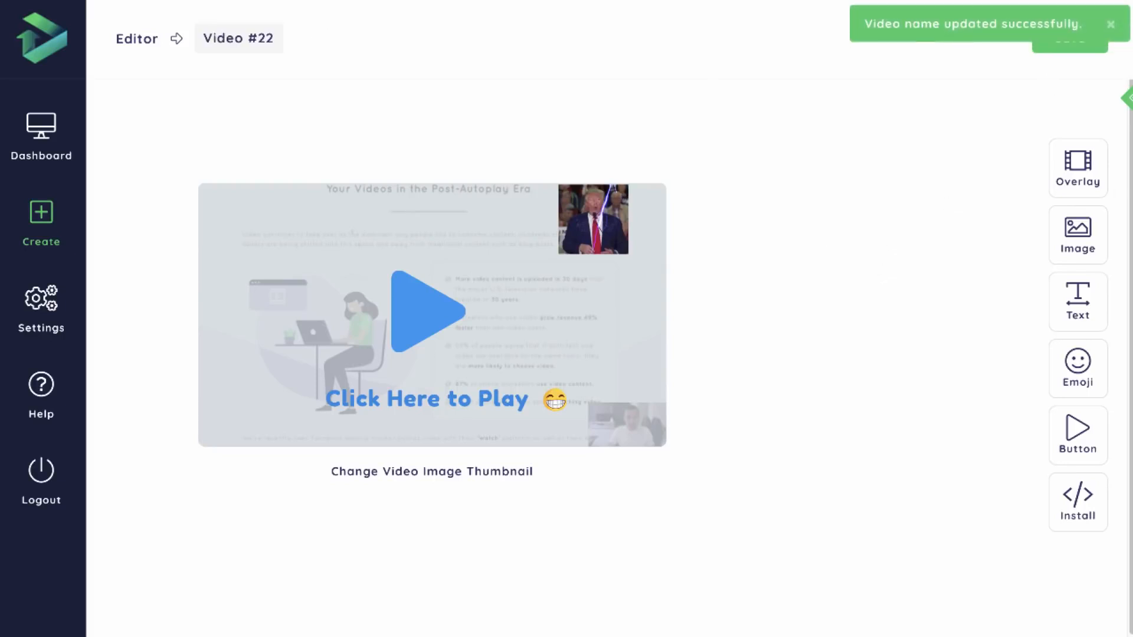
Open the install instructions and examine the playboost-js script and its required placement above the closing </body> tag.
left_click(1081, 513)
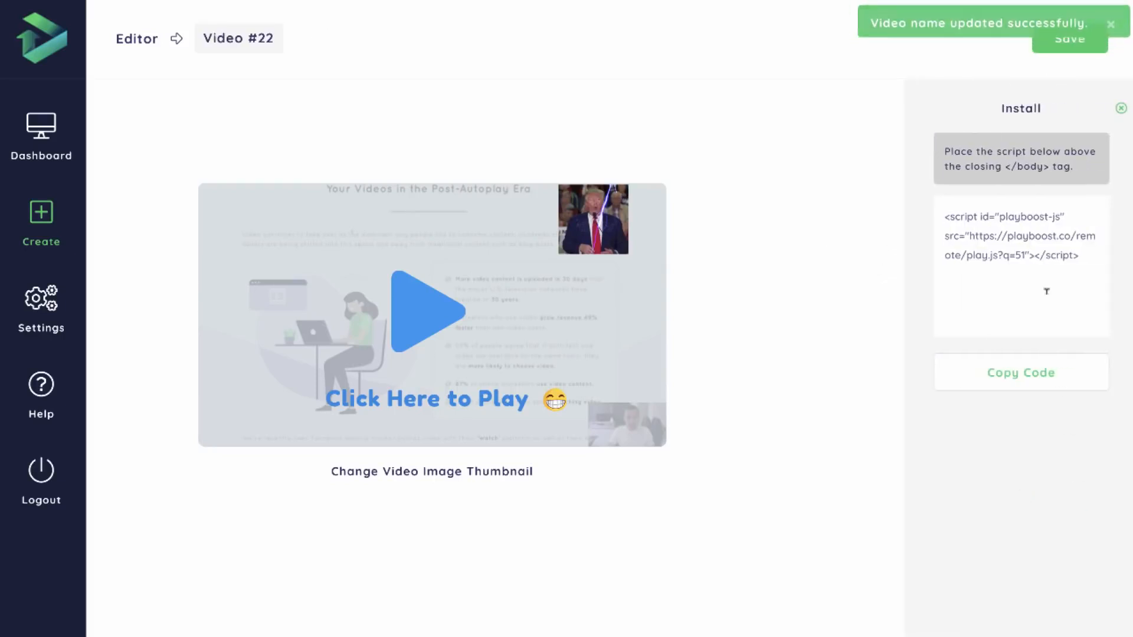
left_click_drag(1086, 253, 946, 217)
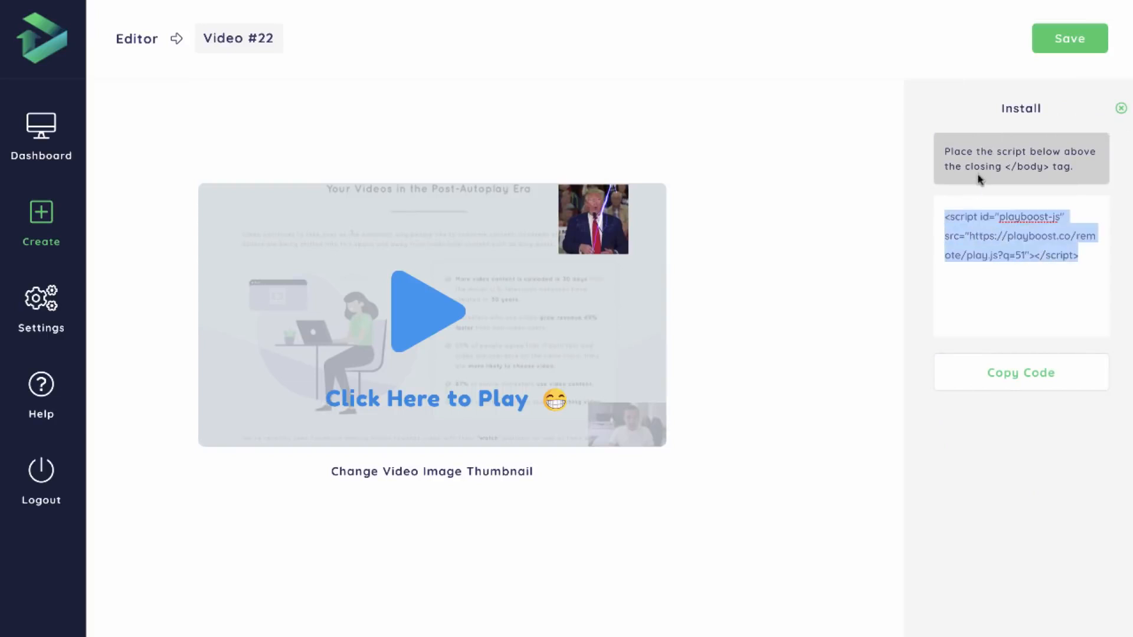
left_click_drag(1007, 166, 1049, 164)
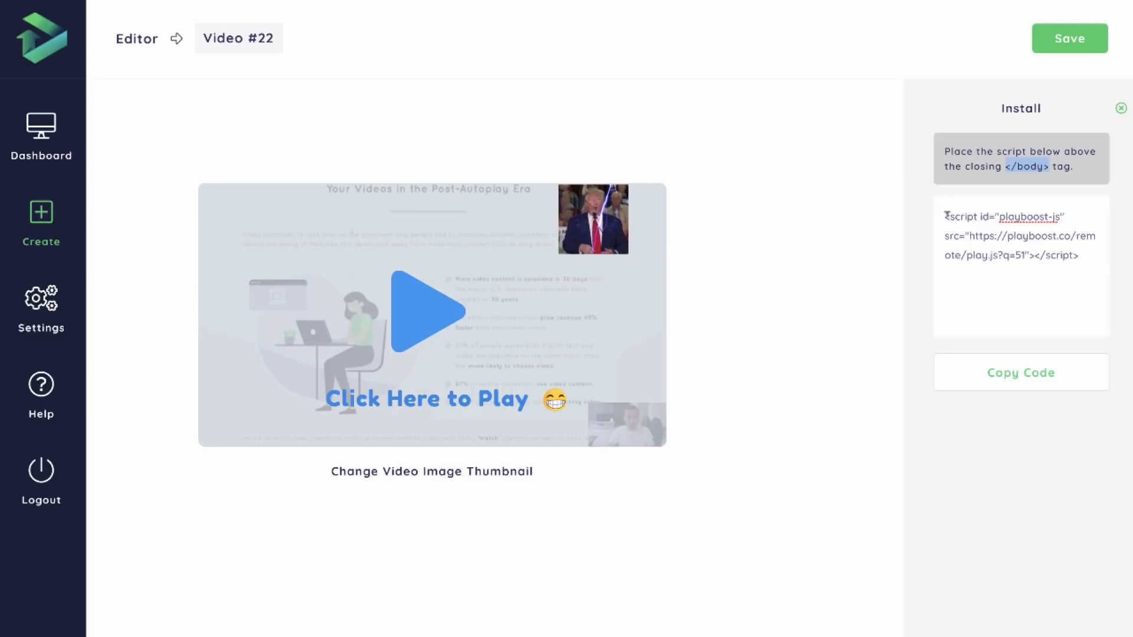
left_click_drag(946, 216, 1079, 248)
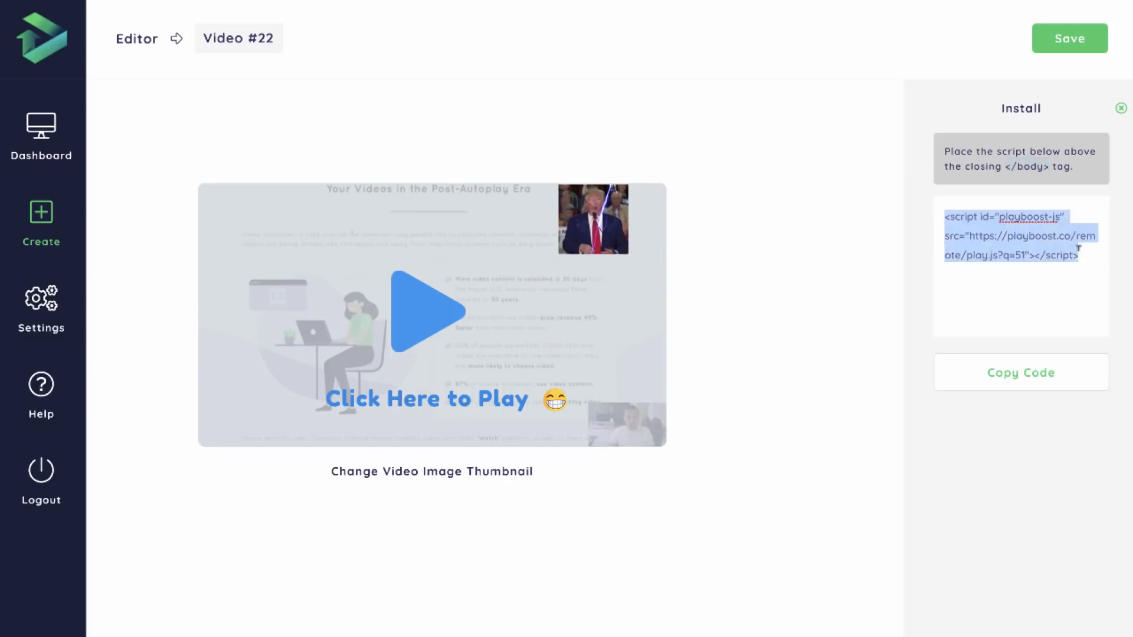